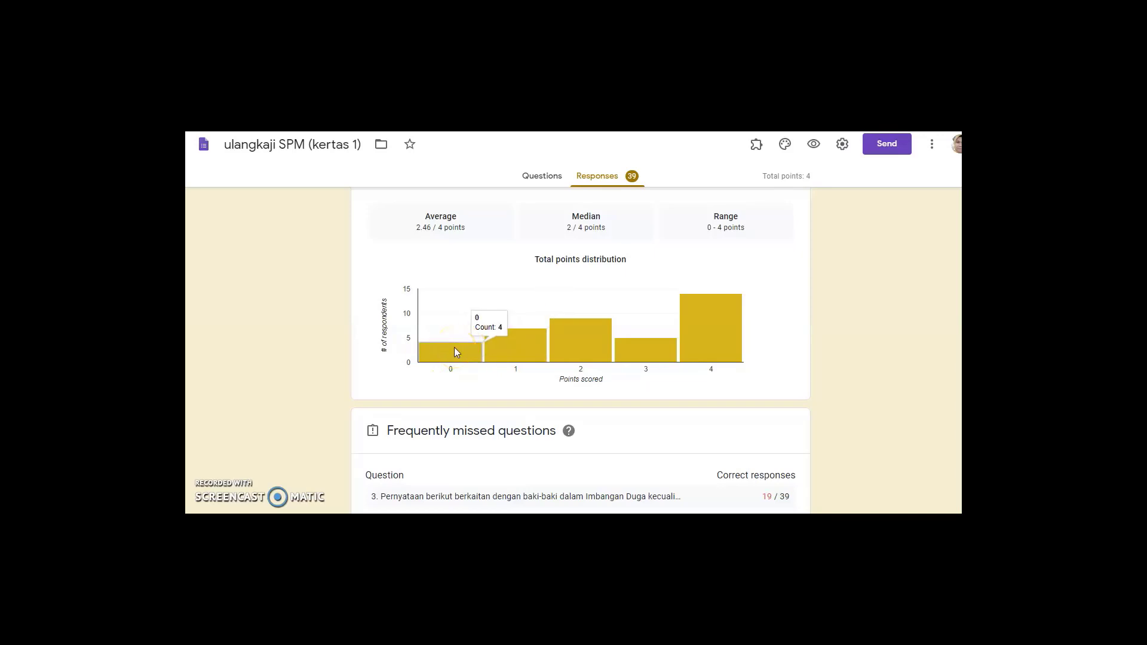
- Inspect the number of respondents for each score in the total points distribution chart
{"action": "left_click", "coordinate": [436, 353]}
{"action": "left_click", "coordinate": [434, 355]}
{"action": "mouse_move", "coordinate": [713, 346]}
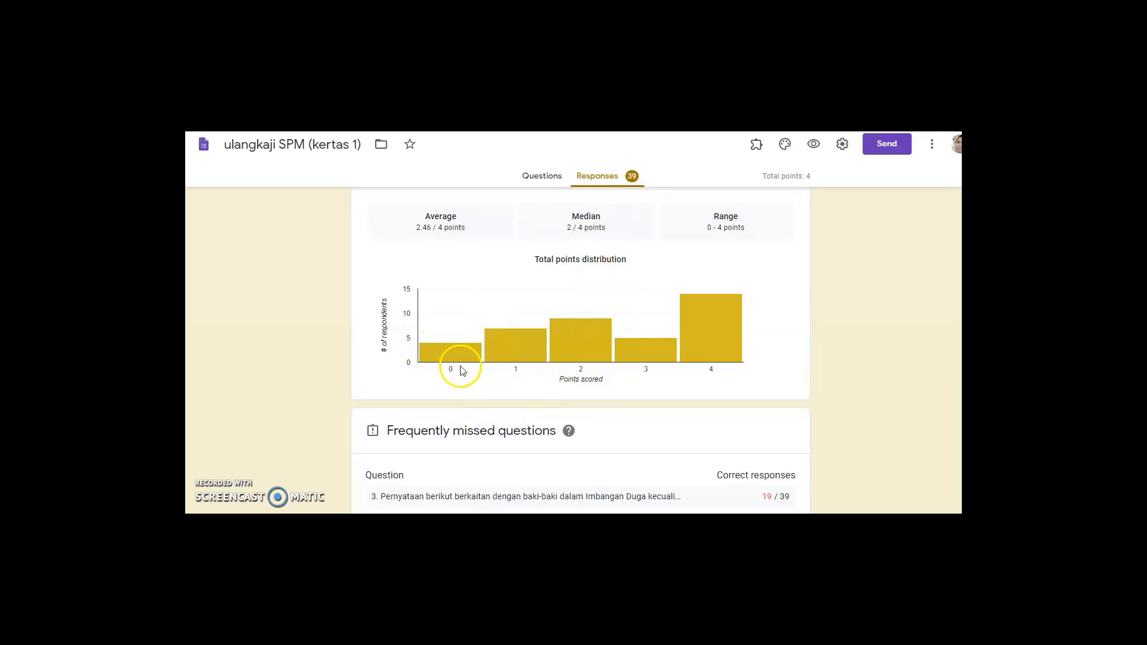
{"action": "mouse_move", "coordinate": [443, 357]}
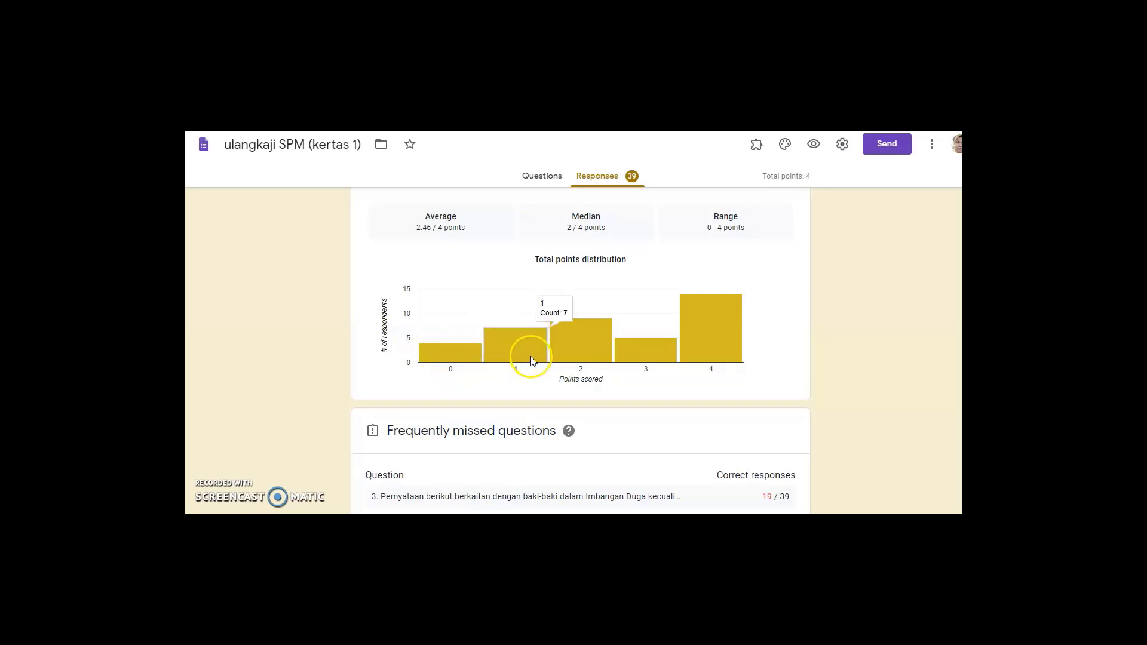
- Review the NAMA bar chart and the KELAS pie chart in the response summary
{"action": "scroll", "coordinate": [782, 259], "scroll_direction": "down", "scroll_amount": 3}
{"action": "scroll", "coordinate": [581, 353], "scroll_direction": "down", "scroll_amount": 4}
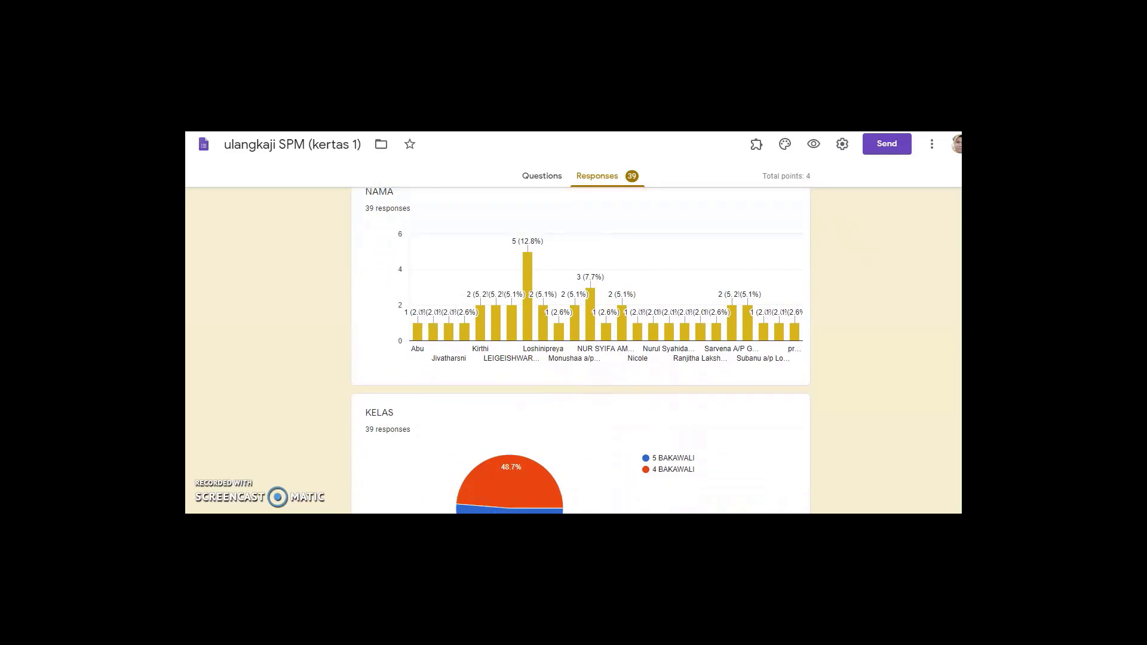
{"action": "scroll", "coordinate": [580, 352], "scroll_direction": "up", "scroll_amount": 1}
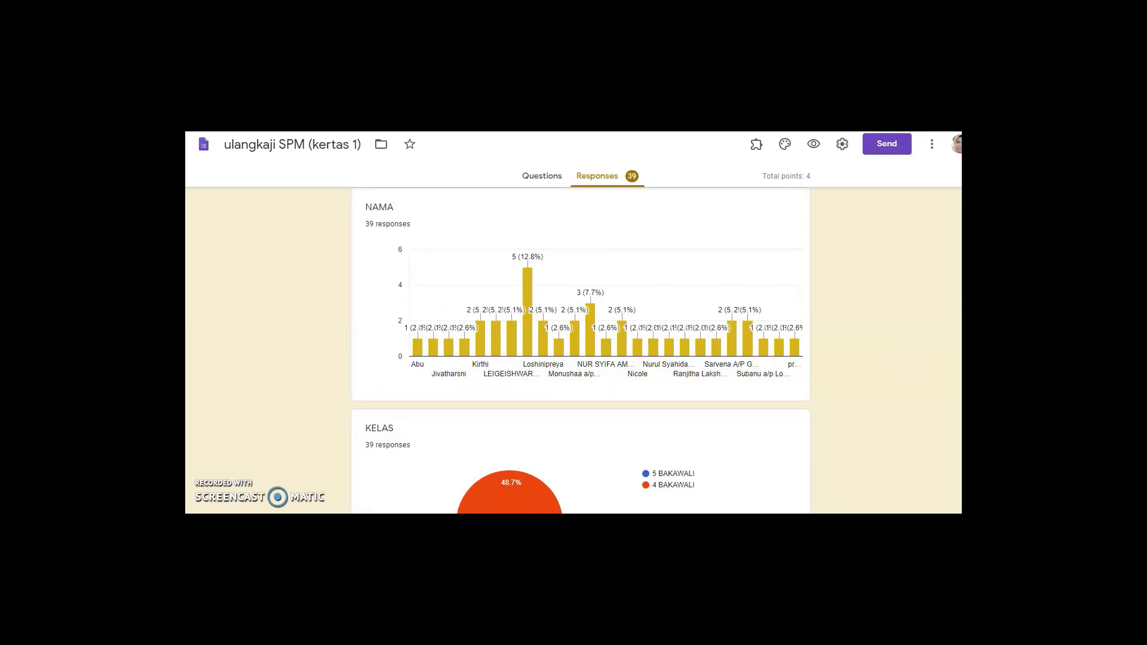
{"action": "scroll", "coordinate": [581, 350], "scroll_direction": "down", "scroll_amount": 3}
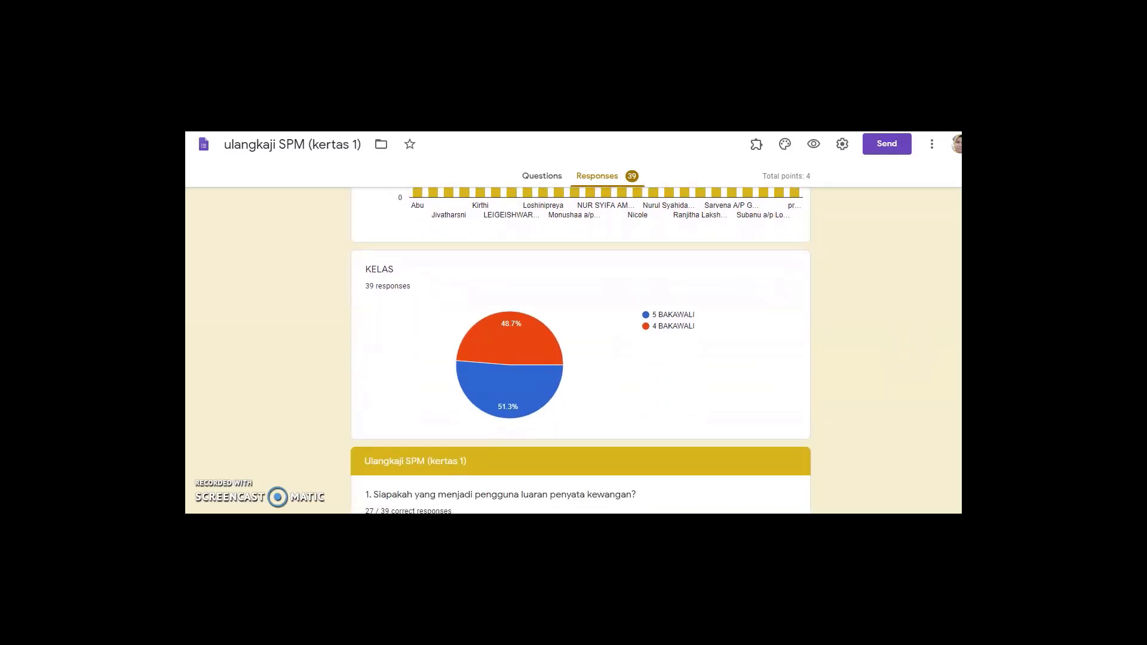
{"action": "mouse_move", "coordinate": [530, 311]}
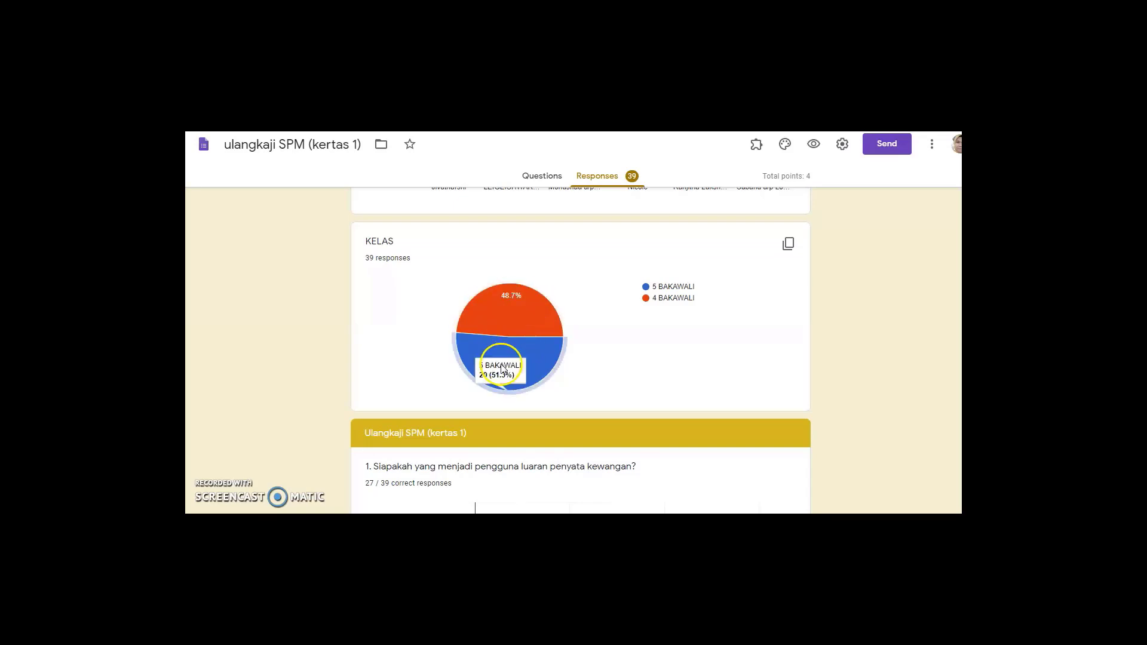
- Check the class options of the KELAS question in the form editor and return to the response summary
{"action": "left_click", "coordinate": [542, 175]}
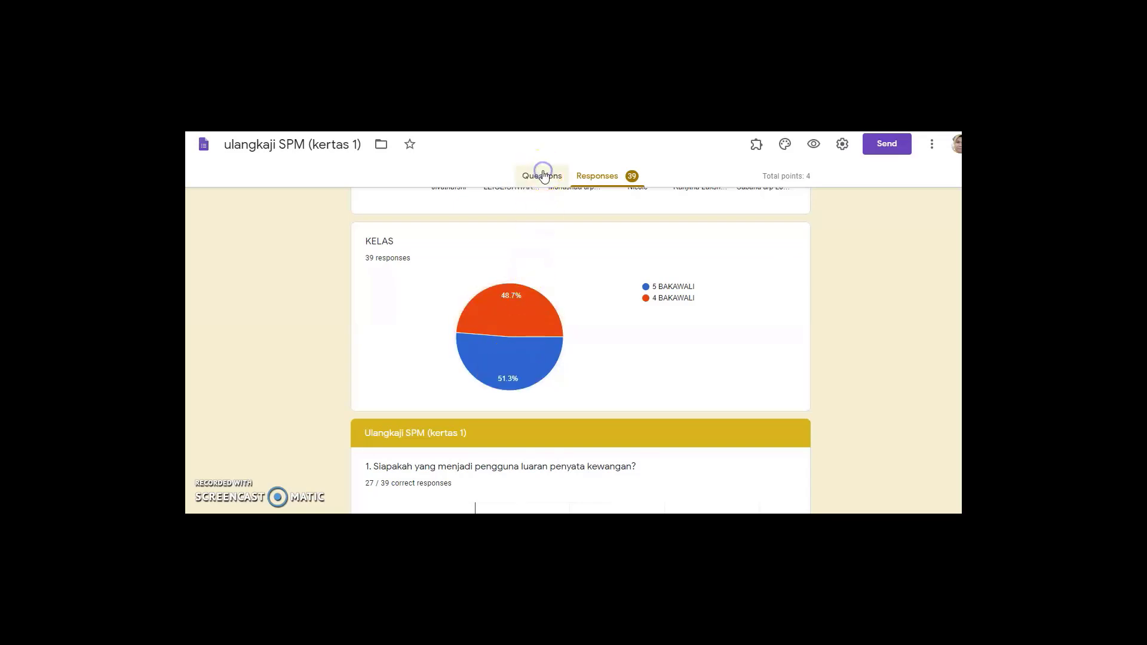
{"action": "scroll", "coordinate": [412, 371], "scroll_direction": "down", "scroll_amount": 3}
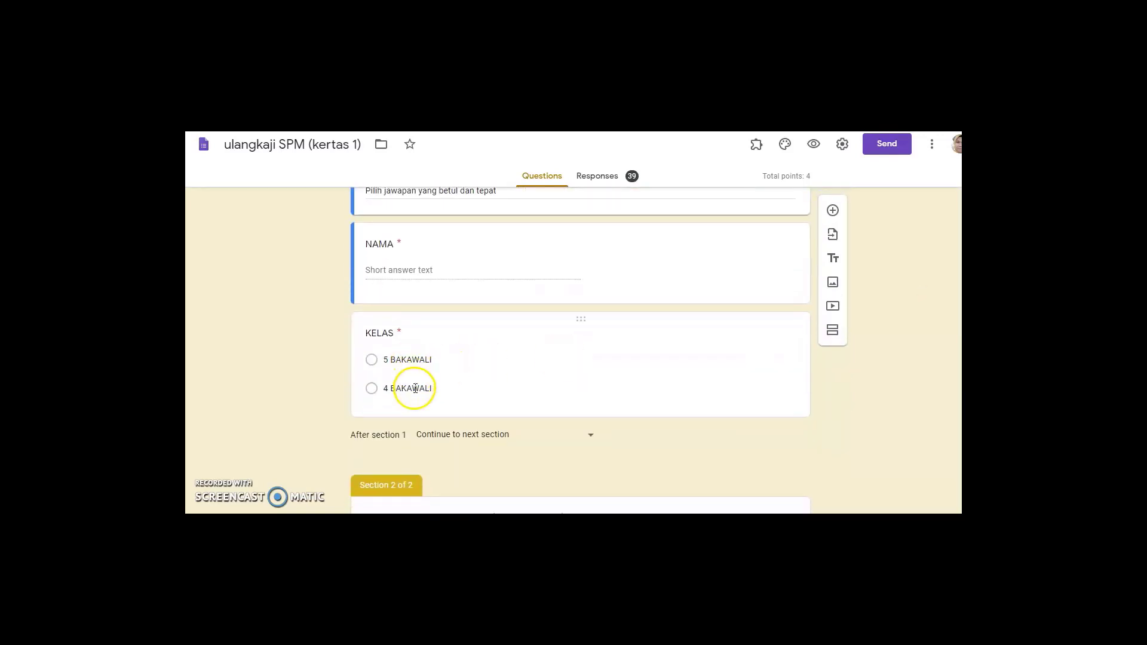
{"action": "left_click", "coordinate": [617, 180]}
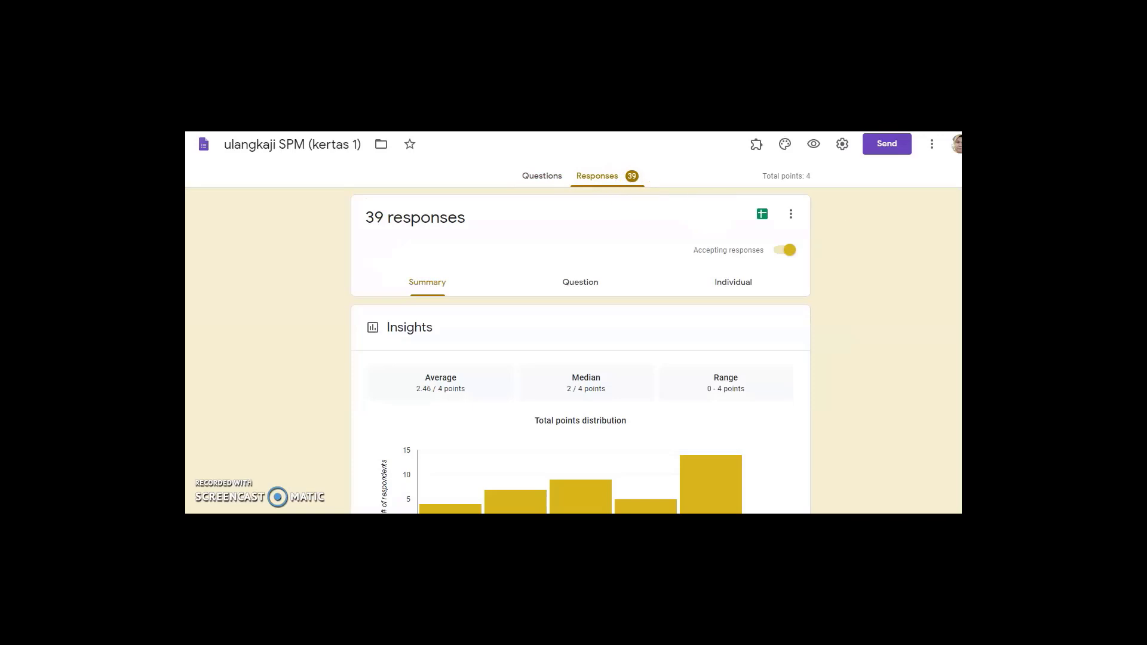
- Compare the respondent counts of the 5 BAKAWALI and 4 BAKAWALI slices in the KELAS pie chart
{"action": "scroll", "coordinate": [580, 350], "scroll_direction": "down", "scroll_amount": 10}
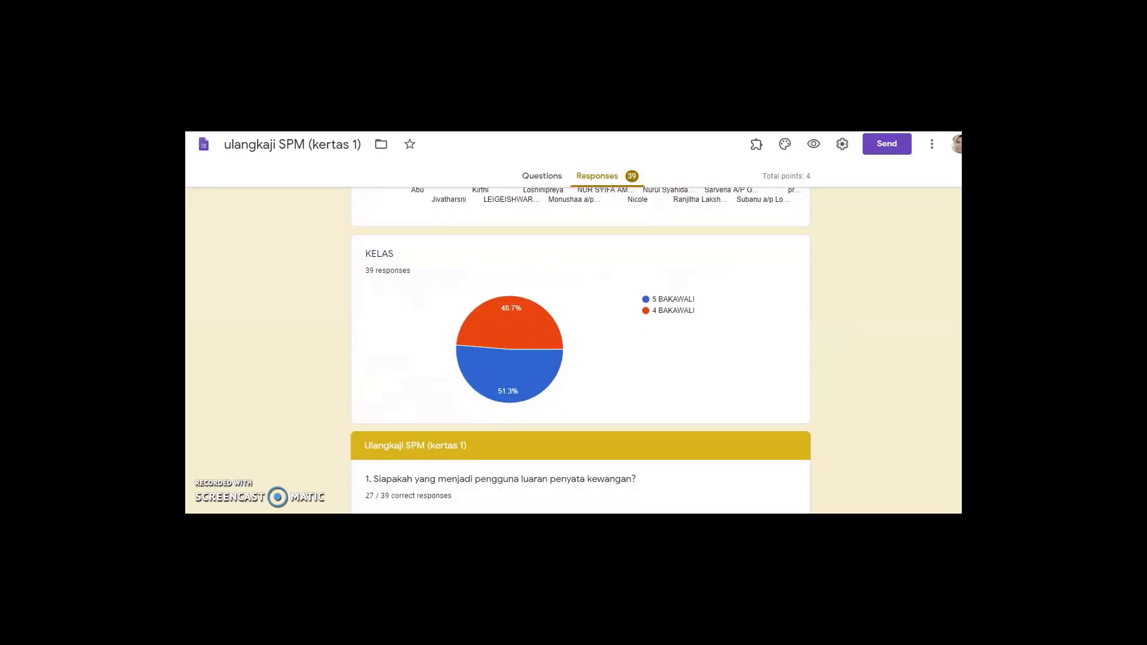
{"action": "mouse_move", "coordinate": [505, 315]}
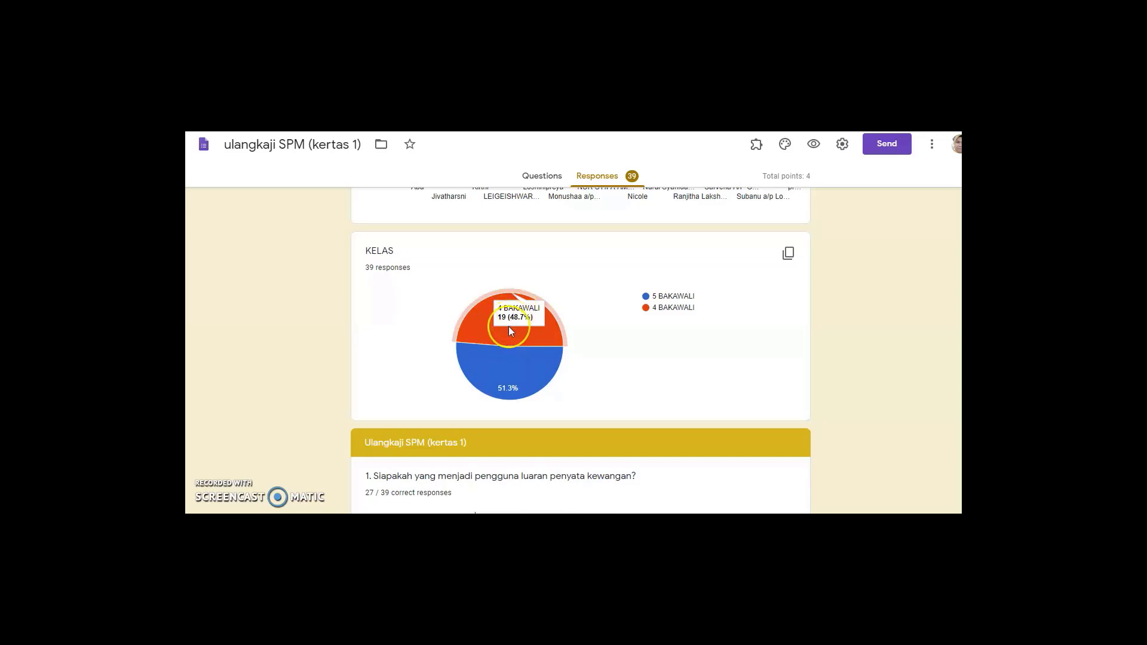
{"action": "left_click", "coordinate": [502, 370]}
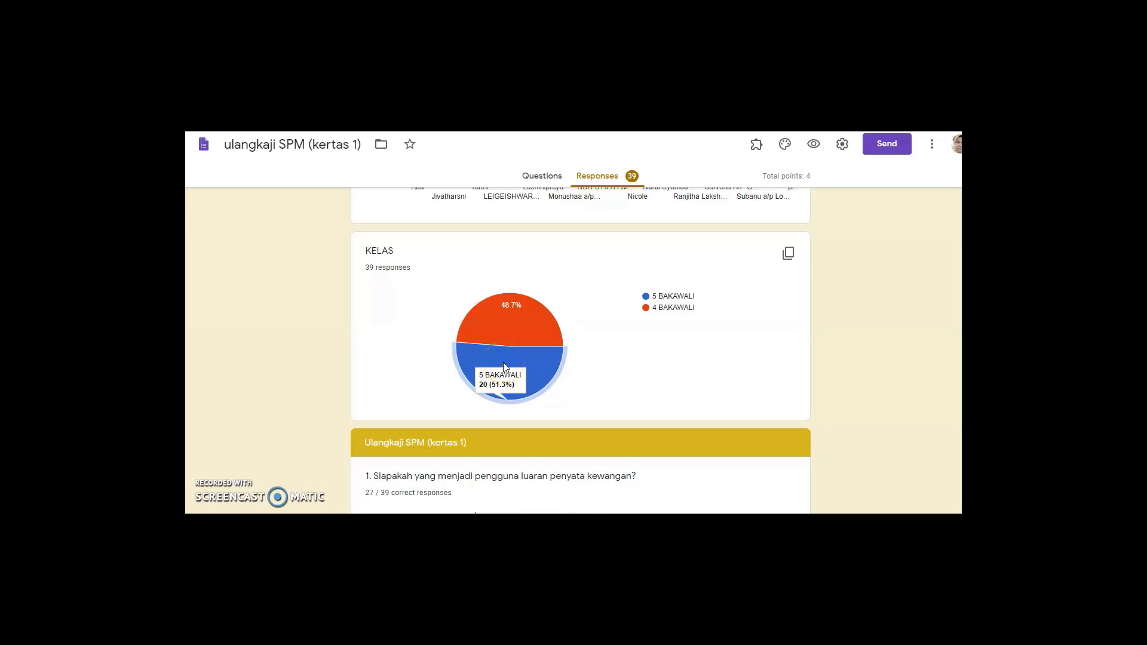
{"action": "left_click", "coordinate": [501, 322]}
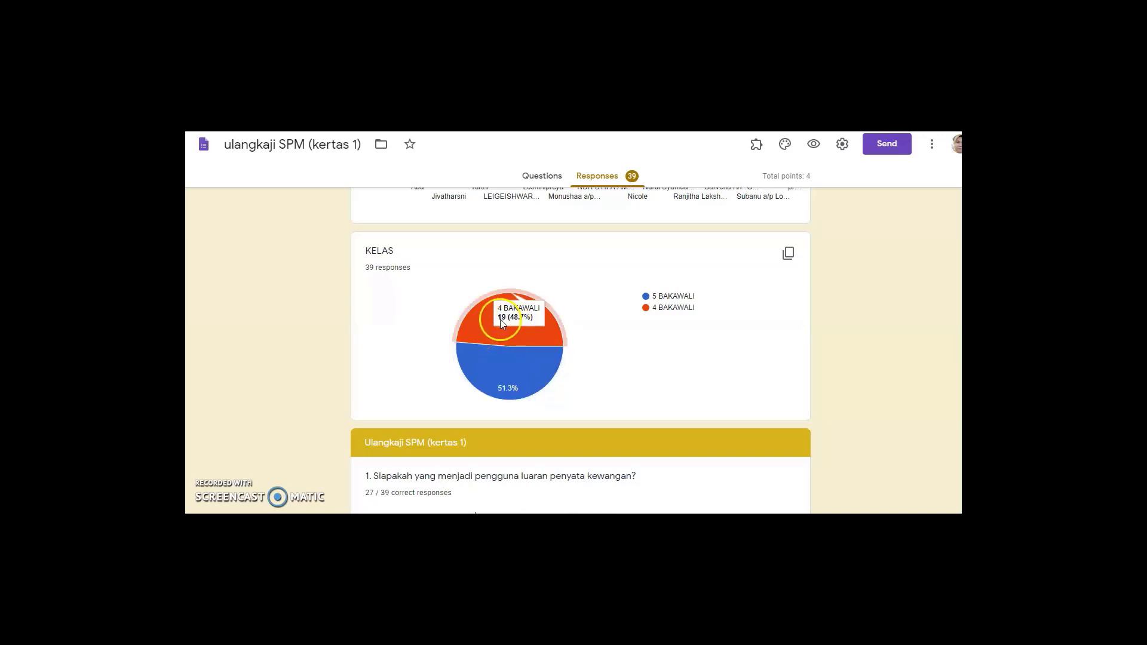
{"action": "left_click", "coordinate": [485, 382]}
{"action": "left_click", "coordinate": [653, 361]}
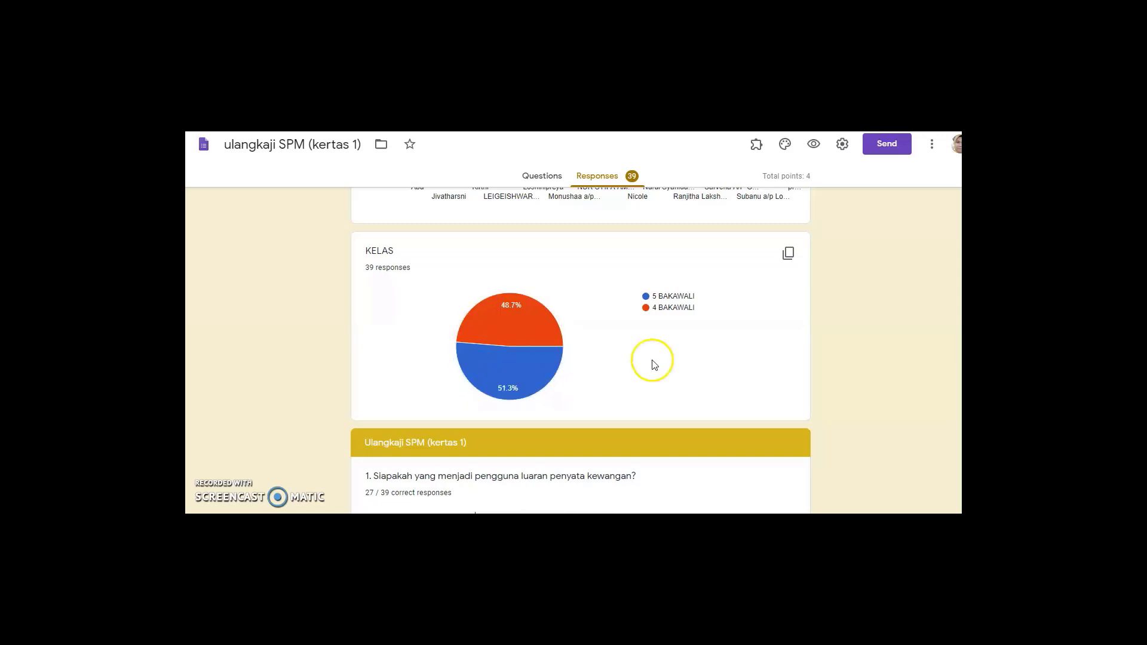
- Review the answer charts for quiz questions 1 to 4 in the response summary
{"action": "scroll", "coordinate": [581, 350], "scroll_direction": "down", "scroll_amount": 3}
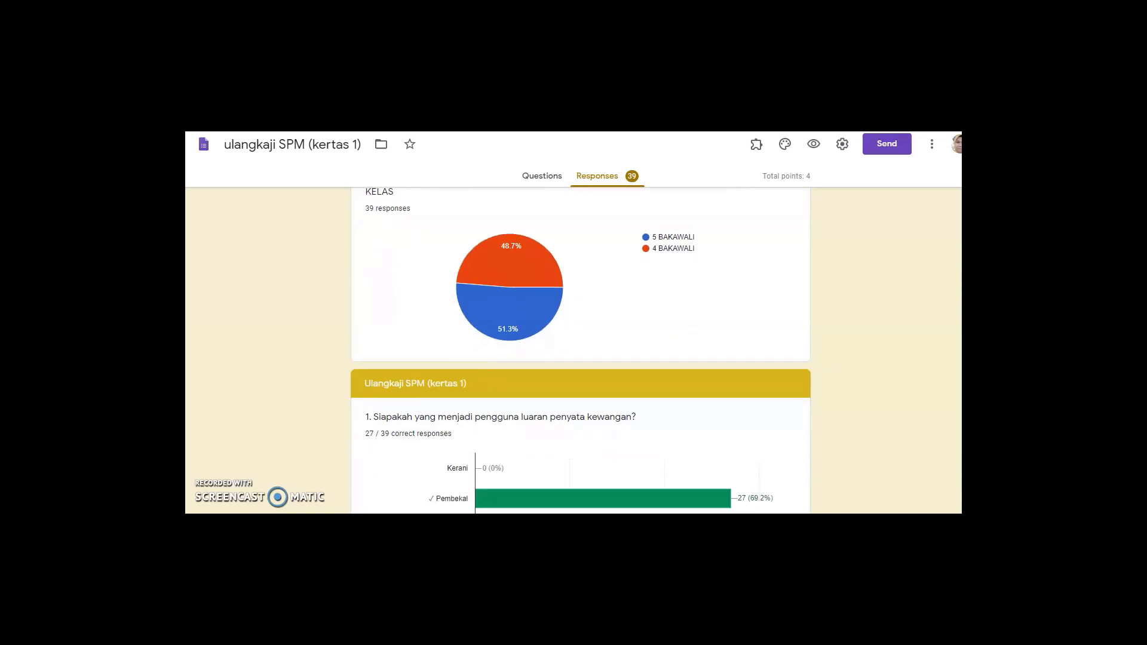
{"action": "scroll", "coordinate": [581, 350], "scroll_direction": "down", "scroll_amount": 4}
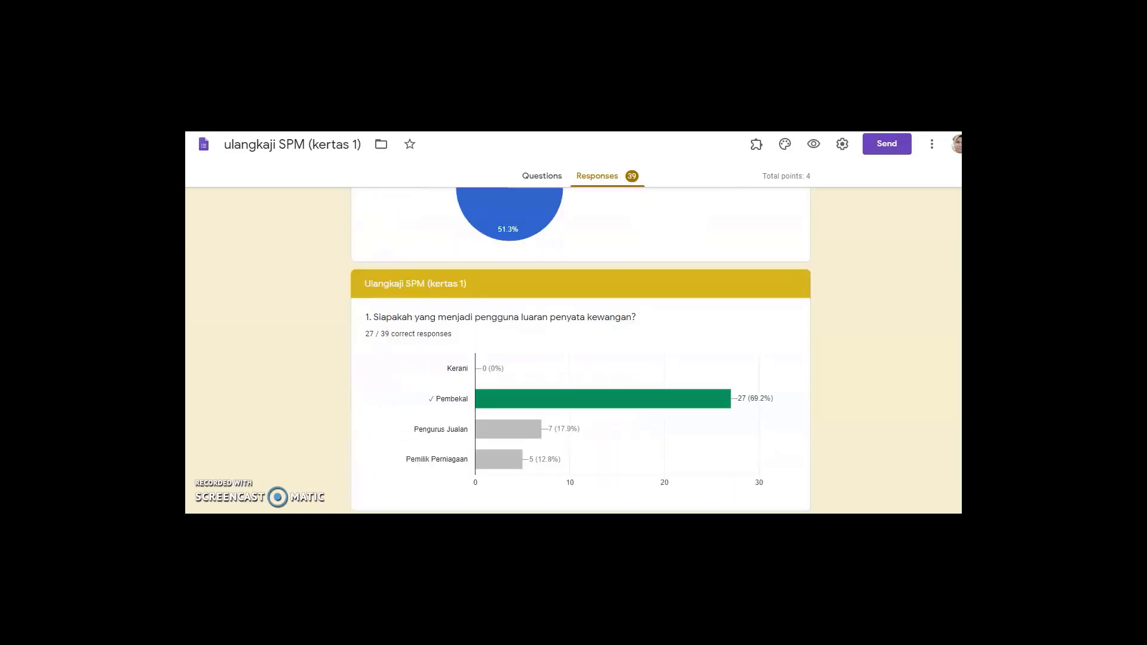
{"action": "scroll", "coordinate": [580, 350], "scroll_direction": "down", "scroll_amount": 4}
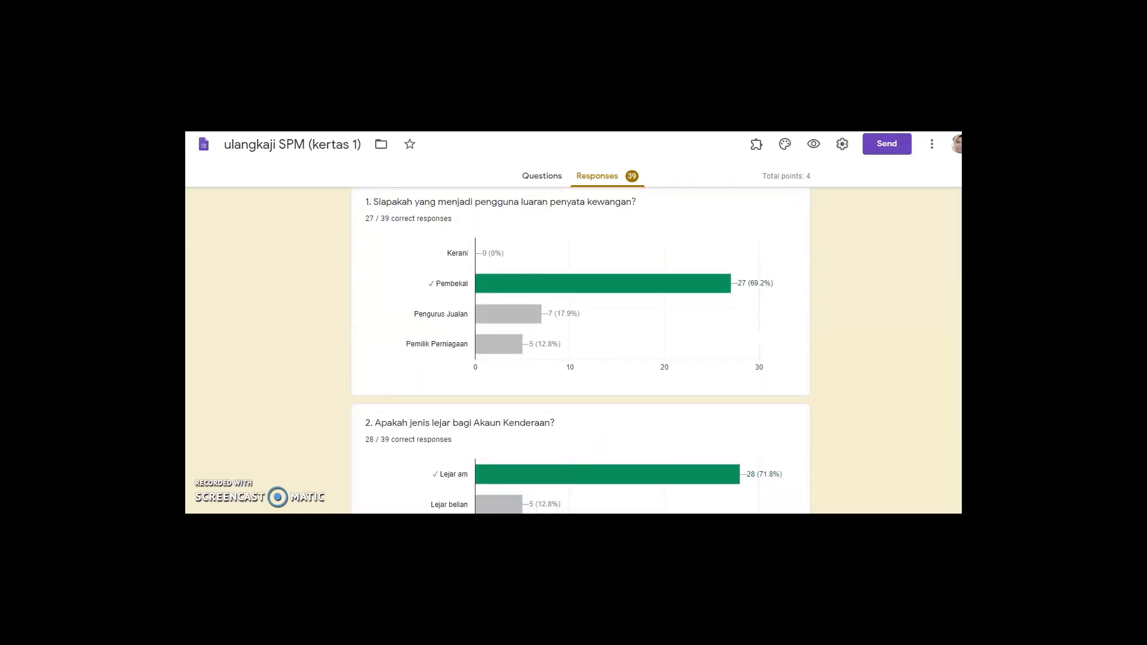
{"action": "scroll", "coordinate": [581, 350], "scroll_direction": "down", "scroll_amount": 10}
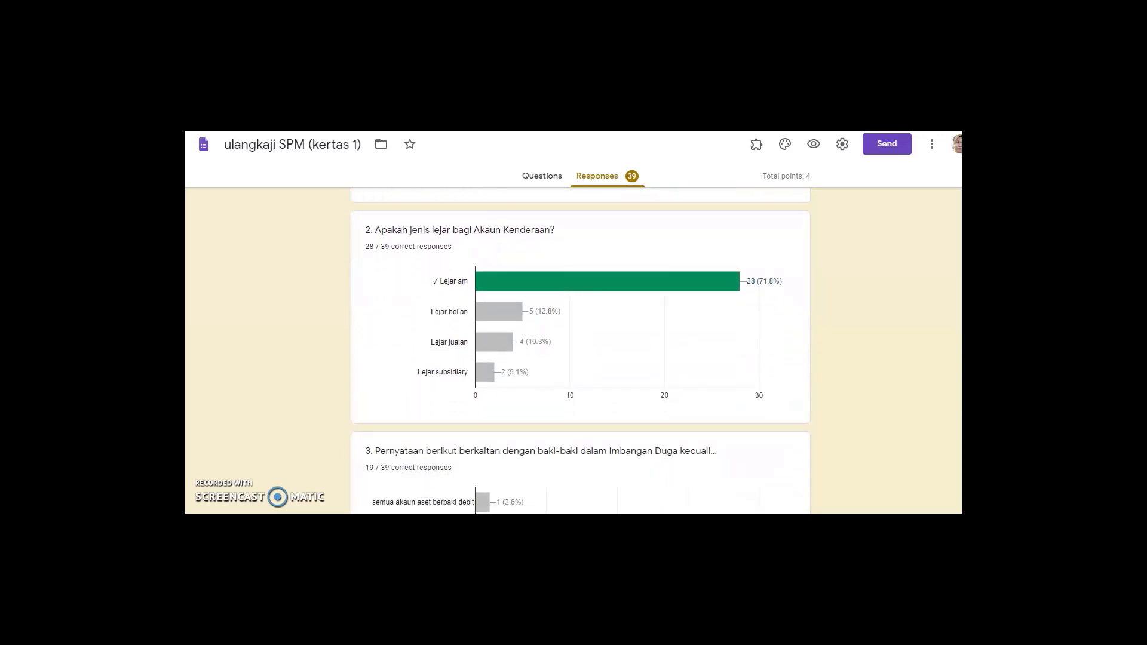
- View the responses individually, checking each student's name and score from response 1 through response 10
{"action": "scroll", "coordinate": [581, 349], "scroll_direction": "up", "scroll_amount": 20}
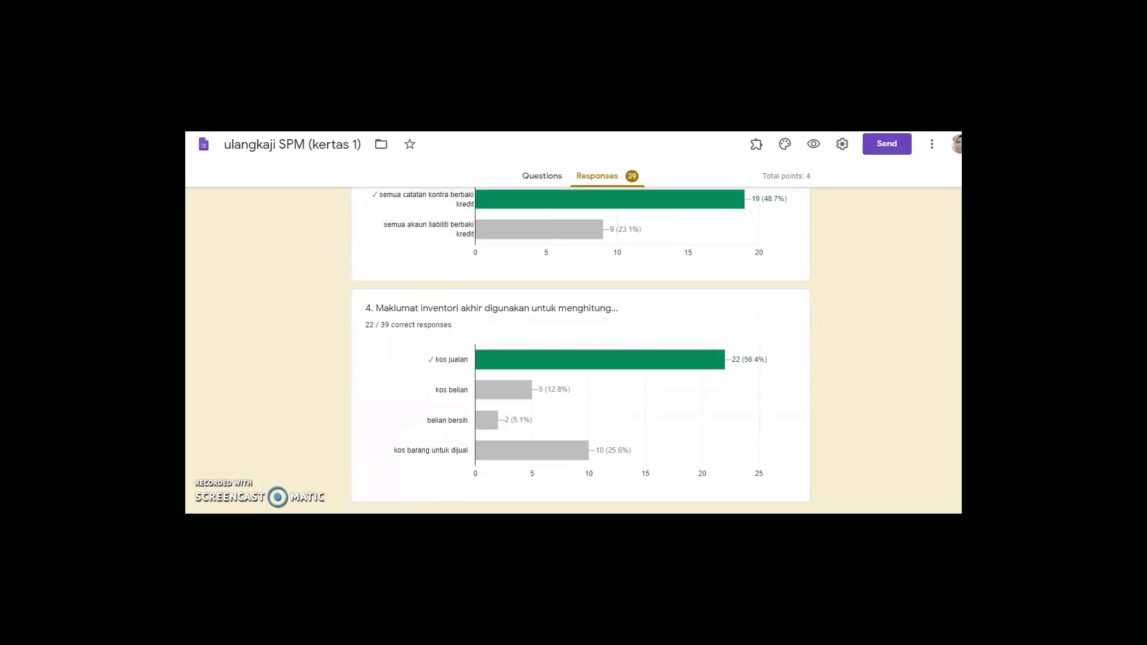
{"action": "scroll", "coordinate": [580, 349], "scroll_direction": "up", "scroll_amount": 1}
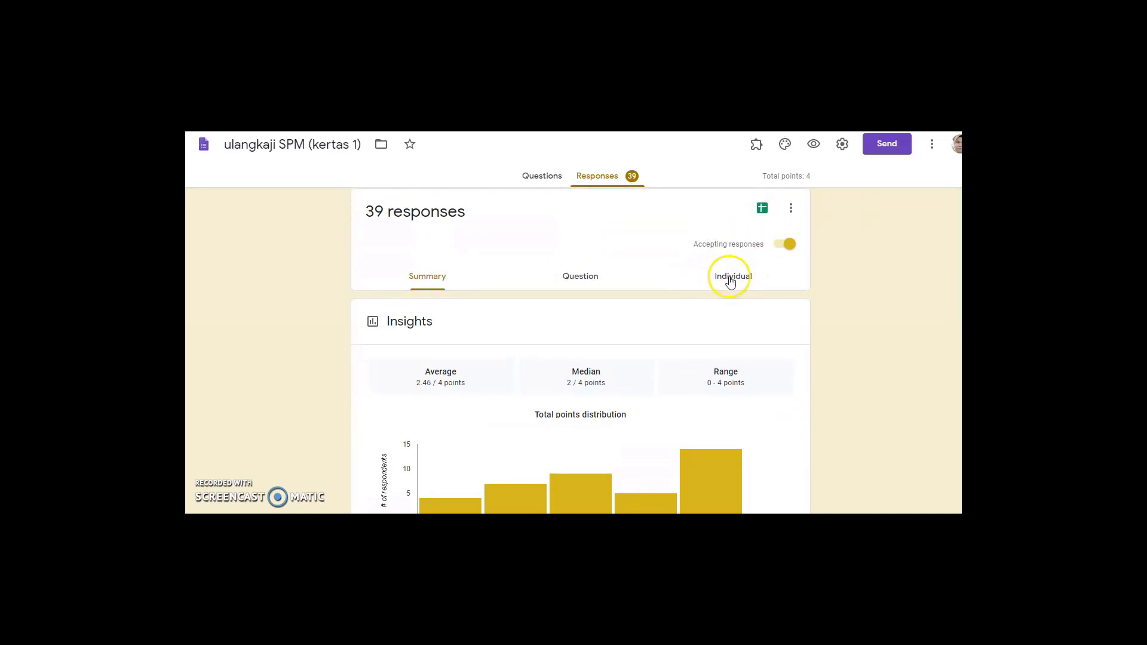
{"action": "left_click", "coordinate": [728, 277]}
{"action": "scroll", "coordinate": [581, 349], "scroll_direction": "down", "scroll_amount": 2}
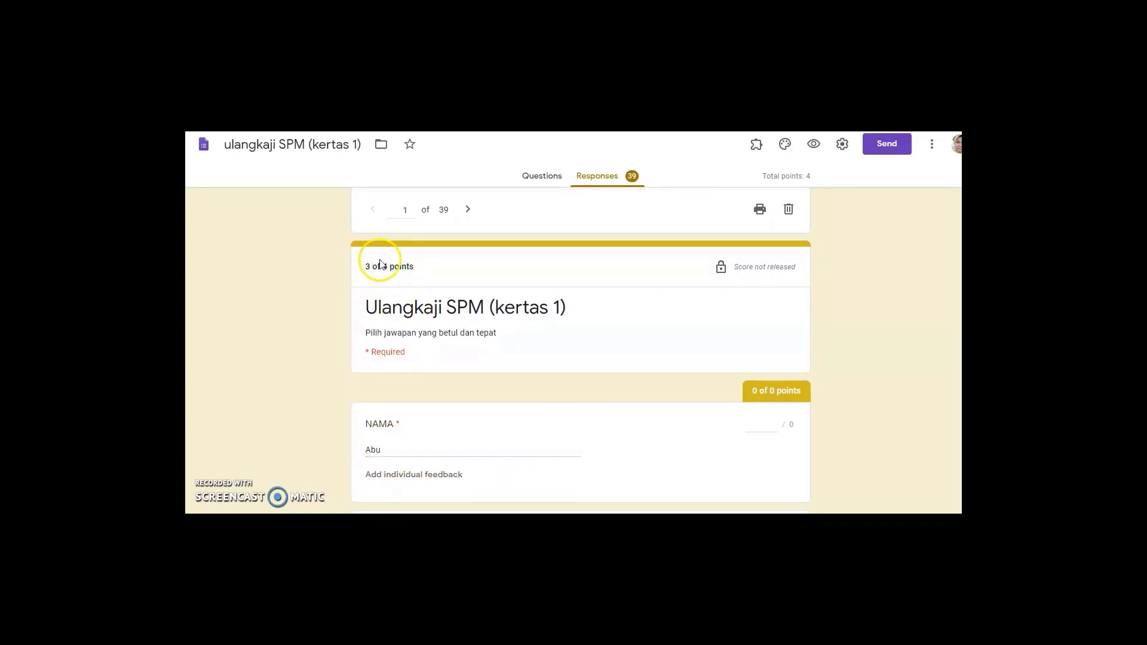
{"action": "left_click", "coordinate": [466, 209]}
{"action": "left_click", "coordinate": [467, 210]}
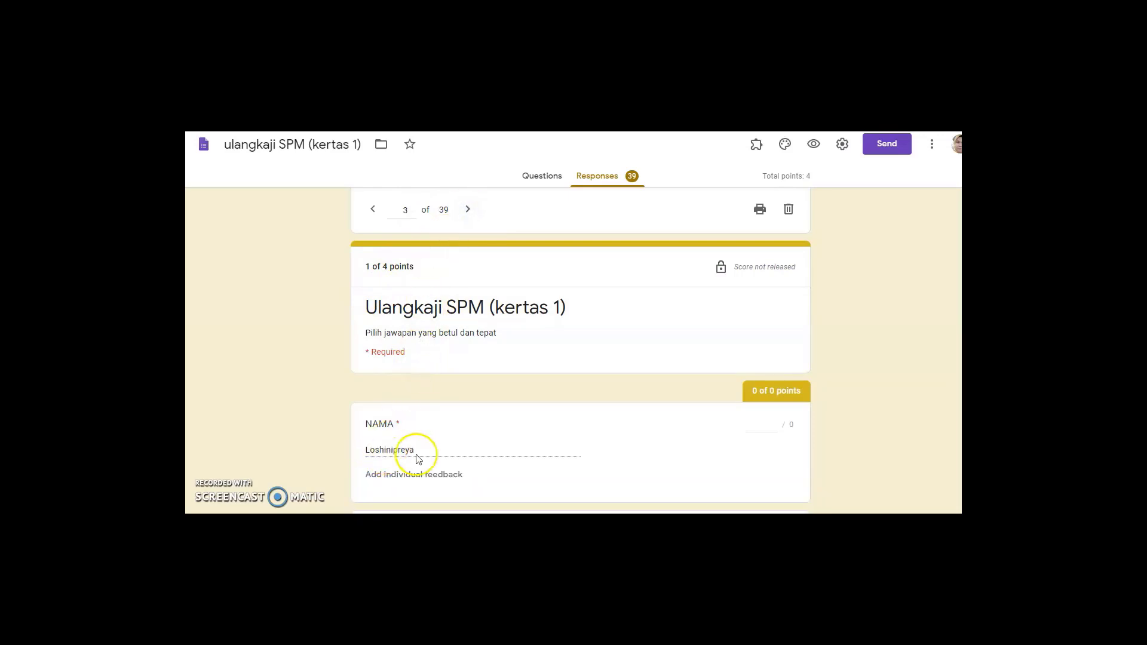
{"action": "left_click", "coordinate": [467, 214]}
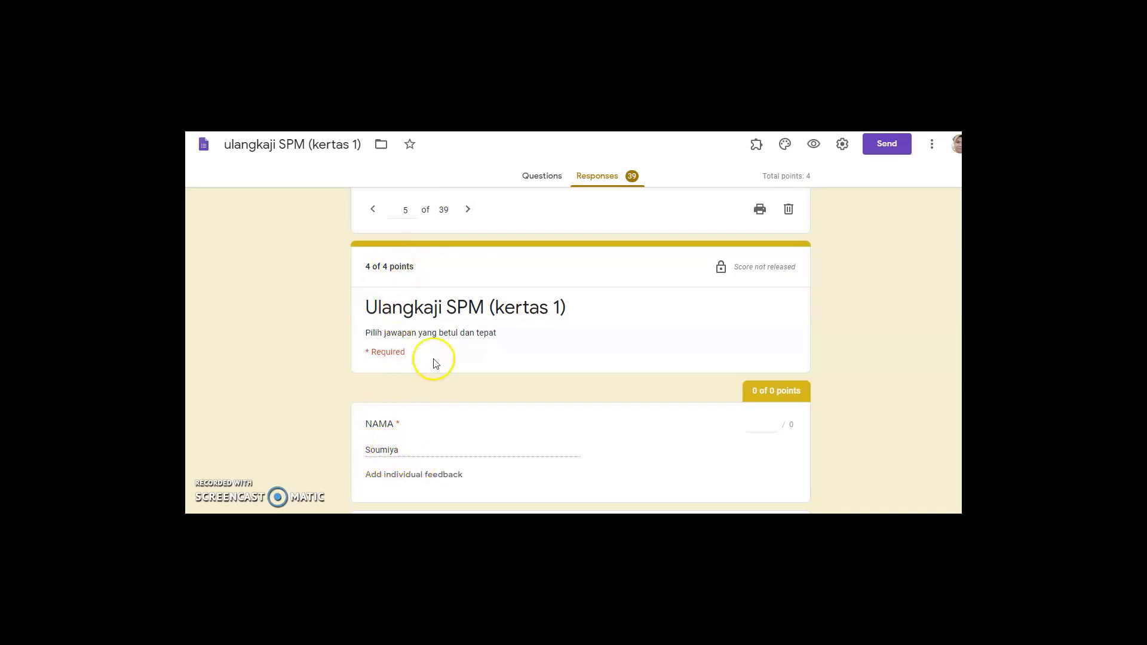
{"action": "left_click", "coordinate": [465, 214]}
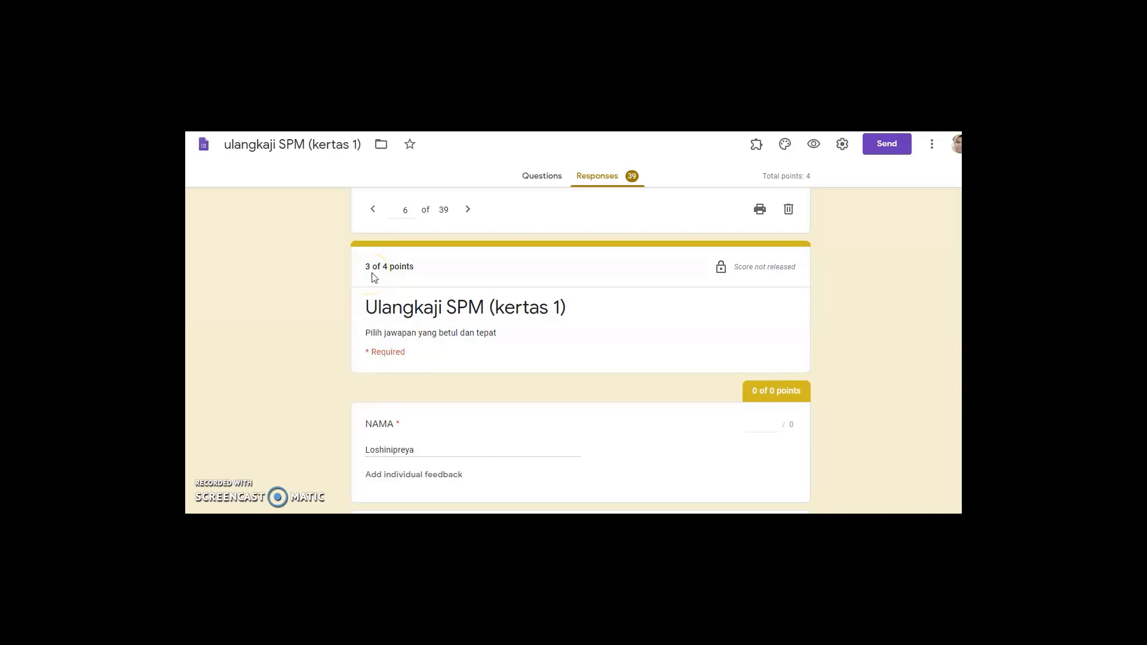
{"action": "left_click", "coordinate": [468, 211]}
{"action": "left_click", "coordinate": [469, 212]}
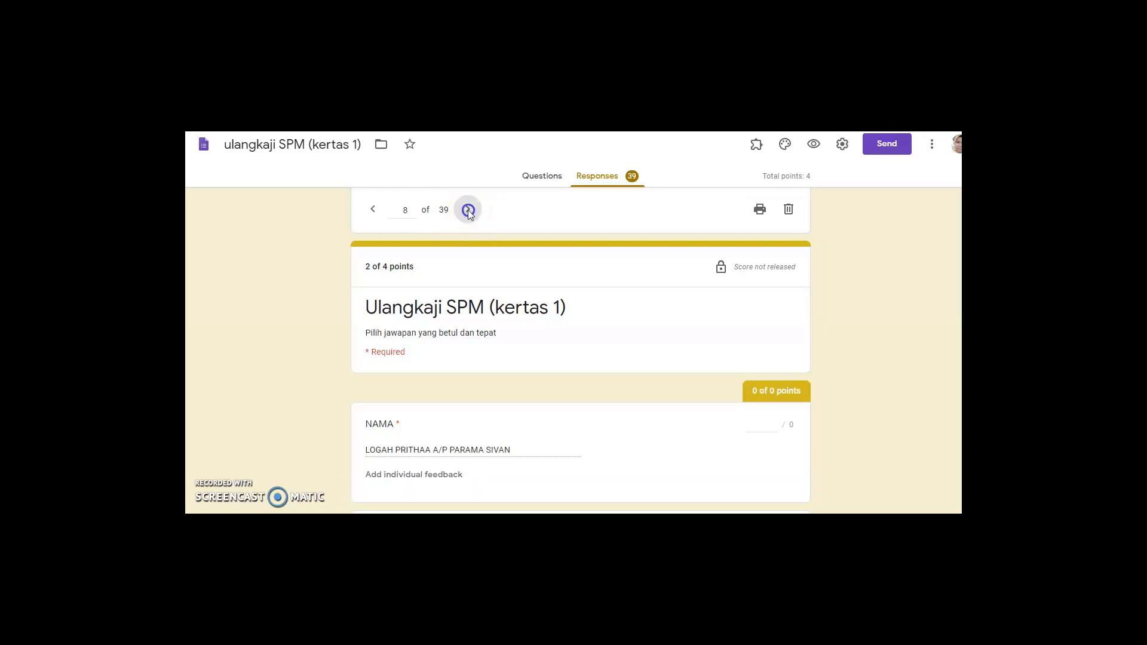
{"action": "left_click", "coordinate": [468, 214]}
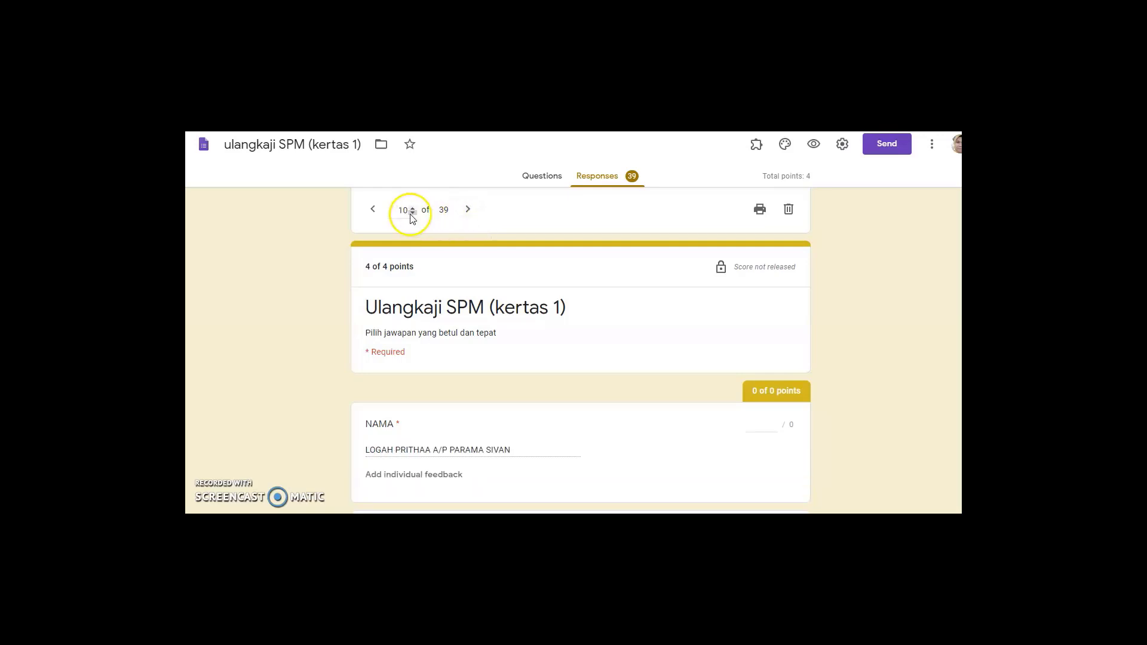
- Go back to individual response 8 to recheck its score, and step forward through to response 12
{"action": "left_click", "coordinate": [374, 211]}
{"action": "left_click", "coordinate": [373, 211]}
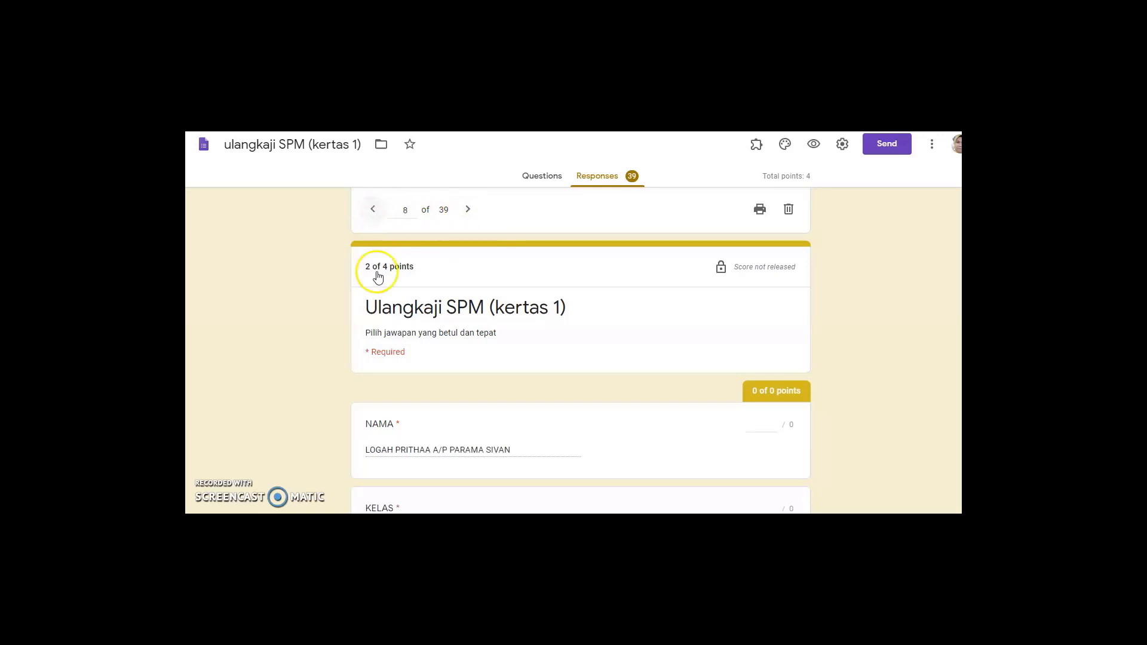
{"action": "left_click", "coordinate": [467, 215]}
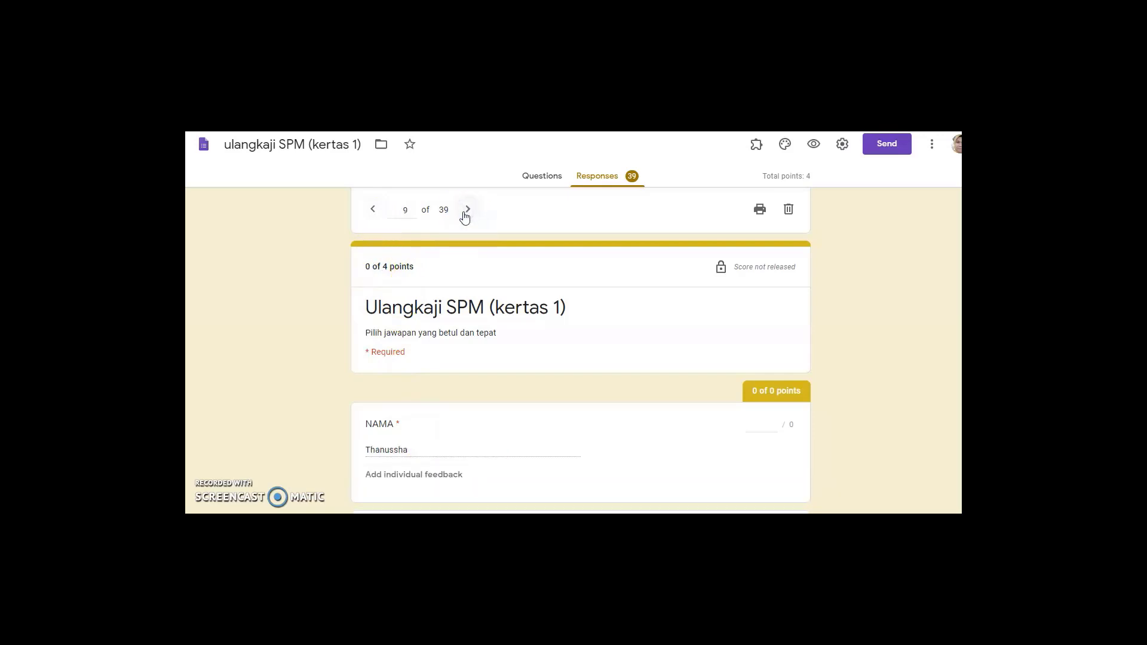
{"action": "left_click", "coordinate": [467, 212]}
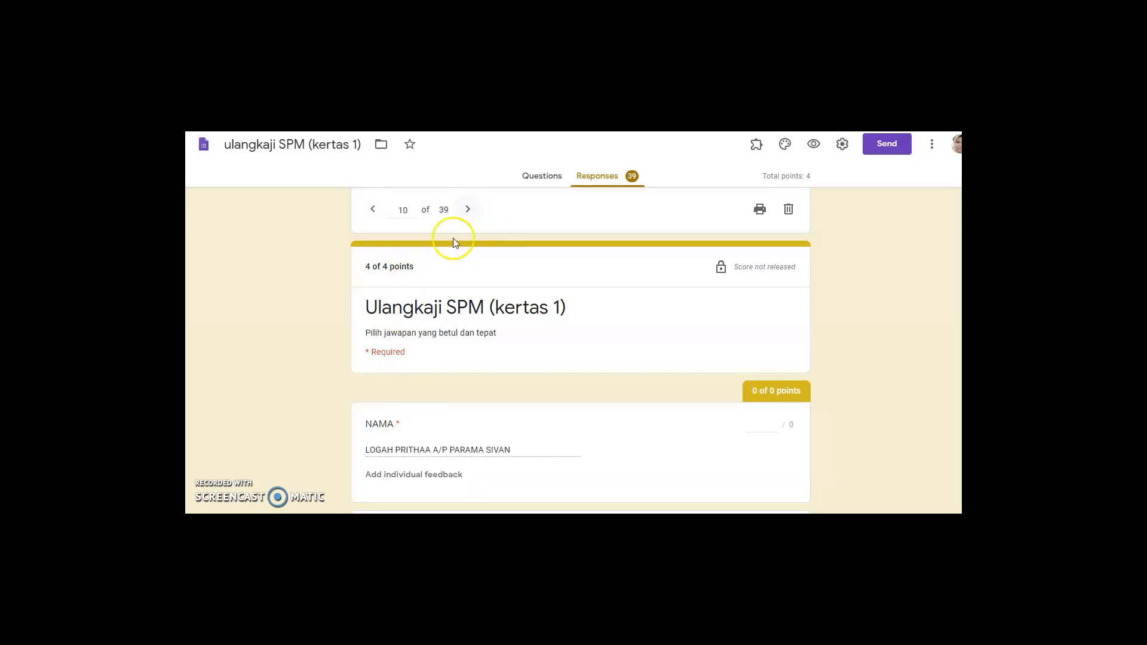
{"action": "left_click", "coordinate": [468, 212]}
{"action": "left_click", "coordinate": [468, 214]}
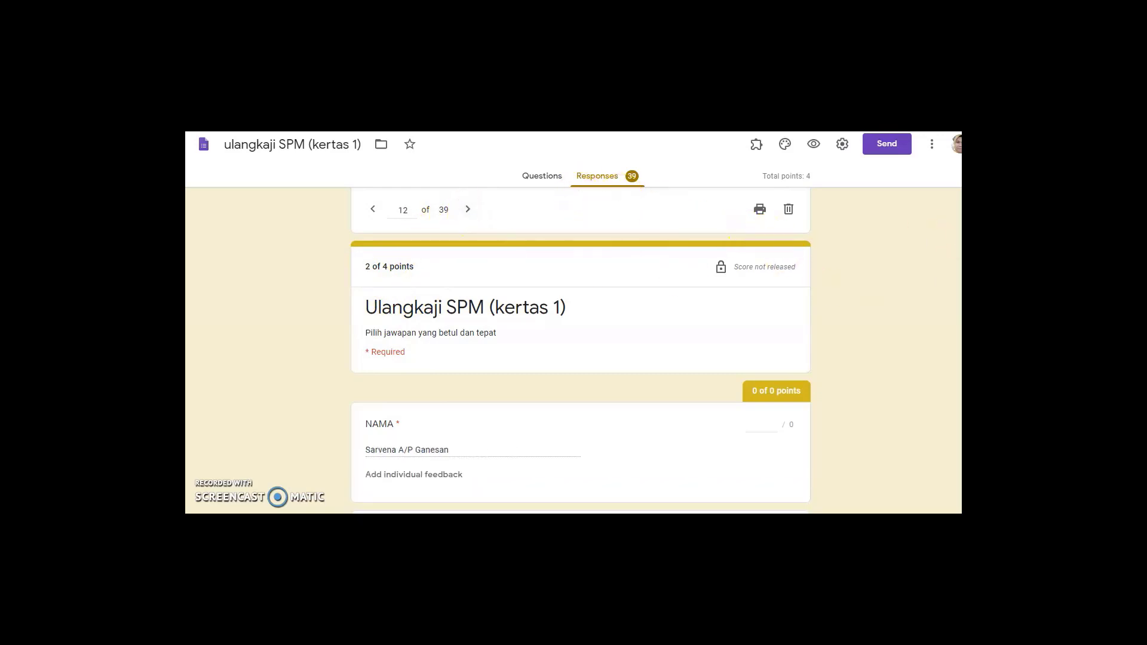
- View the responses by question and look through the answers grouped under NAMA
{"action": "scroll", "coordinate": [580, 359], "scroll_direction": "up", "scroll_amount": 2}
{"action": "scroll", "coordinate": [858, 267], "scroll_direction": "down", "scroll_amount": 1}
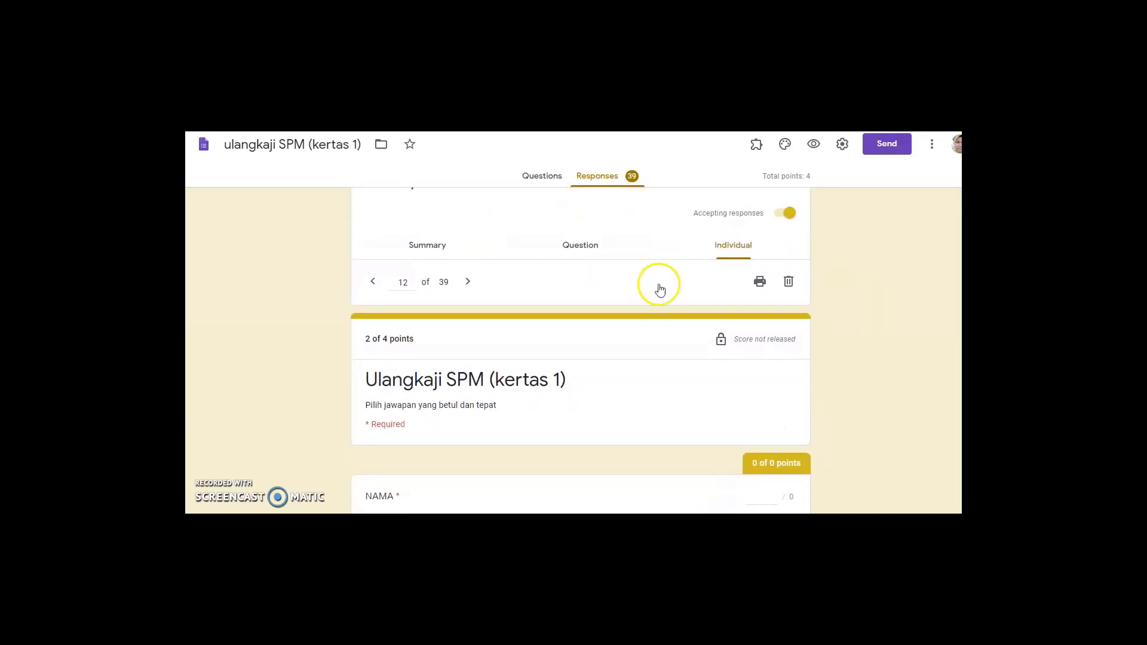
{"action": "left_click", "coordinate": [584, 245]}
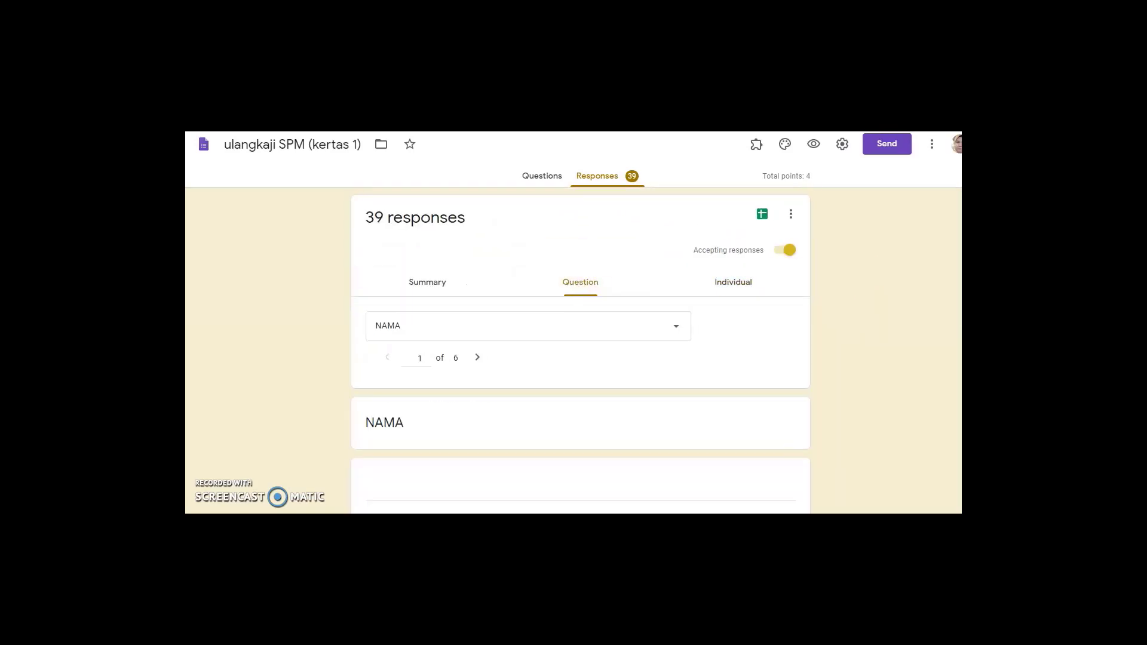
{"action": "scroll", "coordinate": [579, 351], "scroll_direction": "down", "scroll_amount": 4}
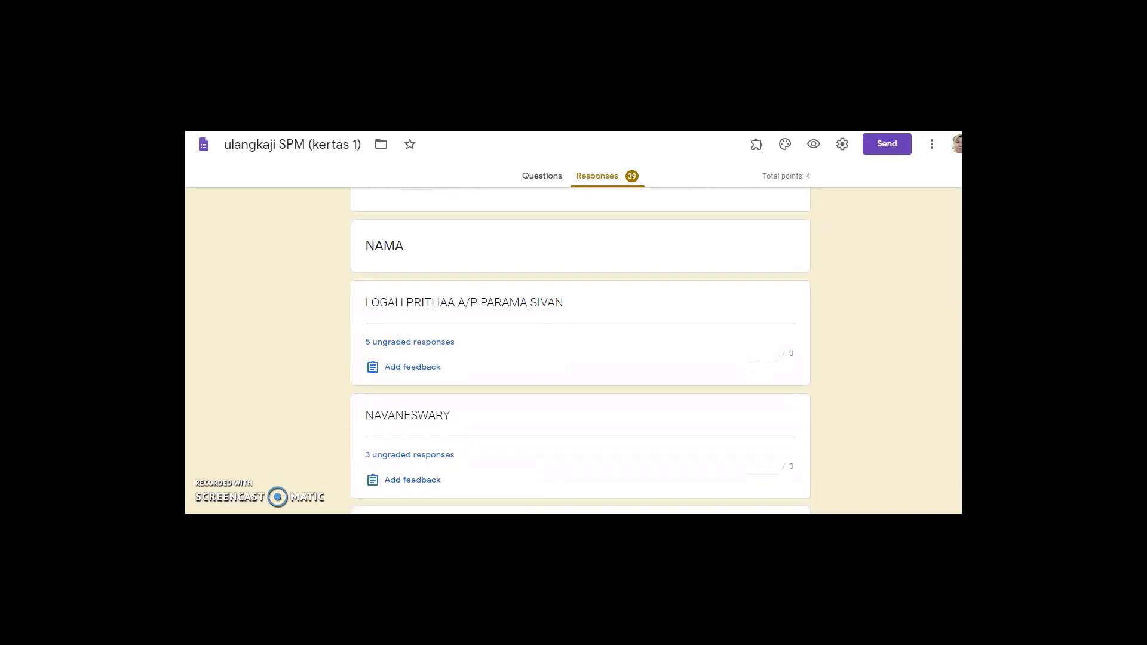
{"action": "scroll", "coordinate": [580, 351], "scroll_direction": "up", "scroll_amount": 2}
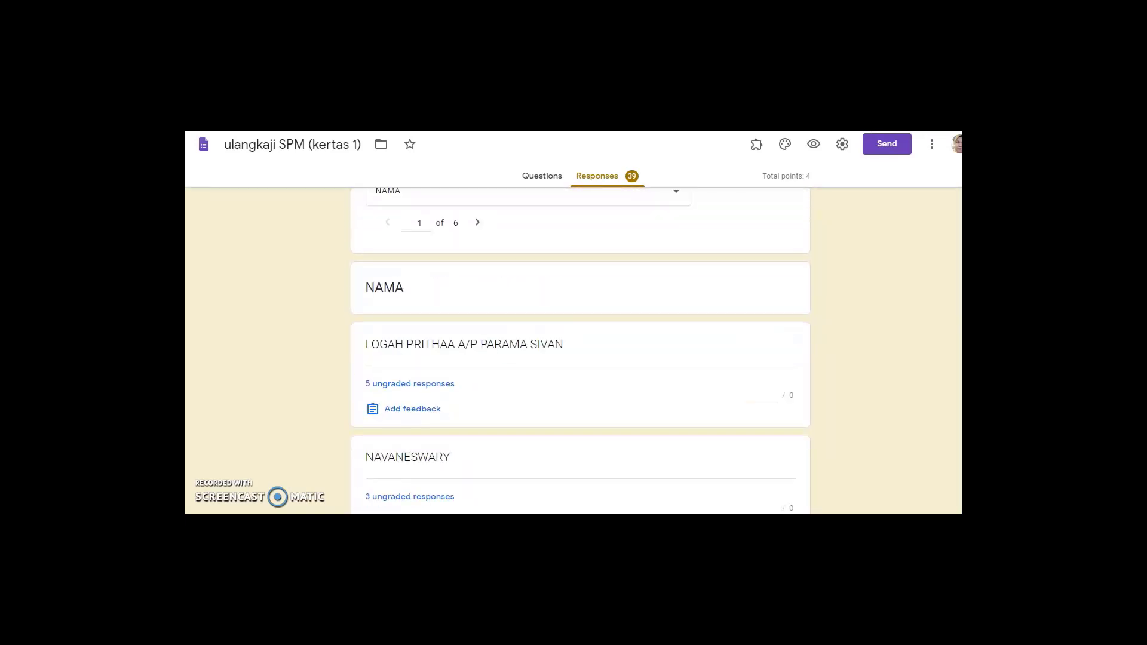
{"action": "scroll", "coordinate": [580, 351], "scroll_direction": "down", "scroll_amount": 5}
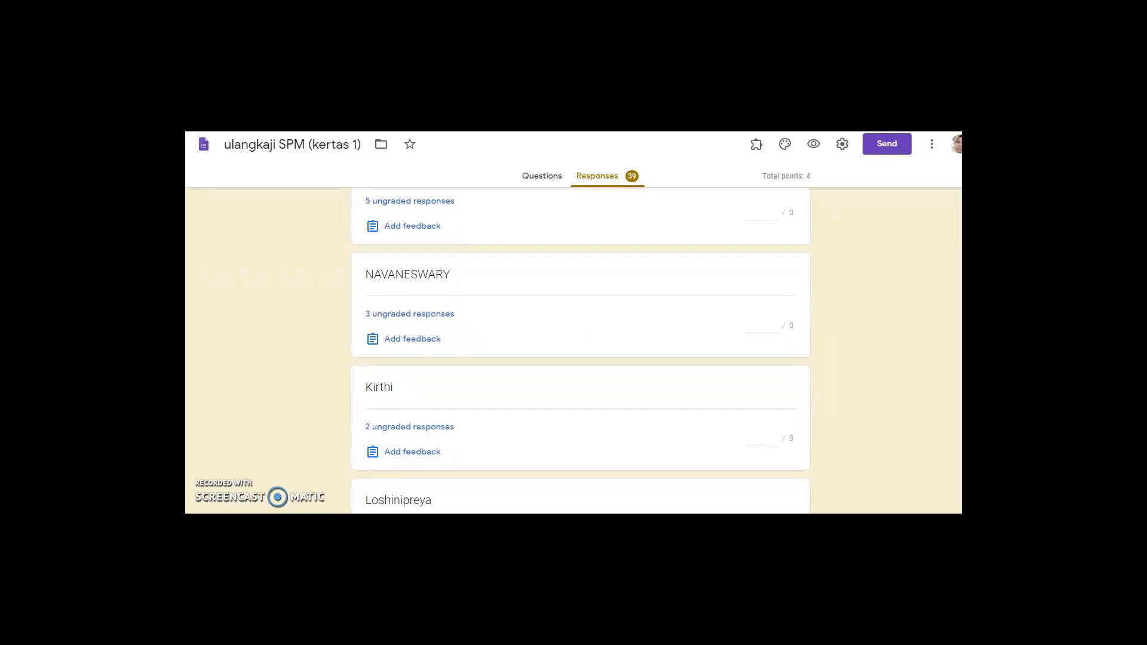
- Look through the remaining answer groups under NAMA, and return to the first group to compare their ungraded responses
{"action": "scroll", "coordinate": [580, 351], "scroll_direction": "down", "scroll_amount": 15}
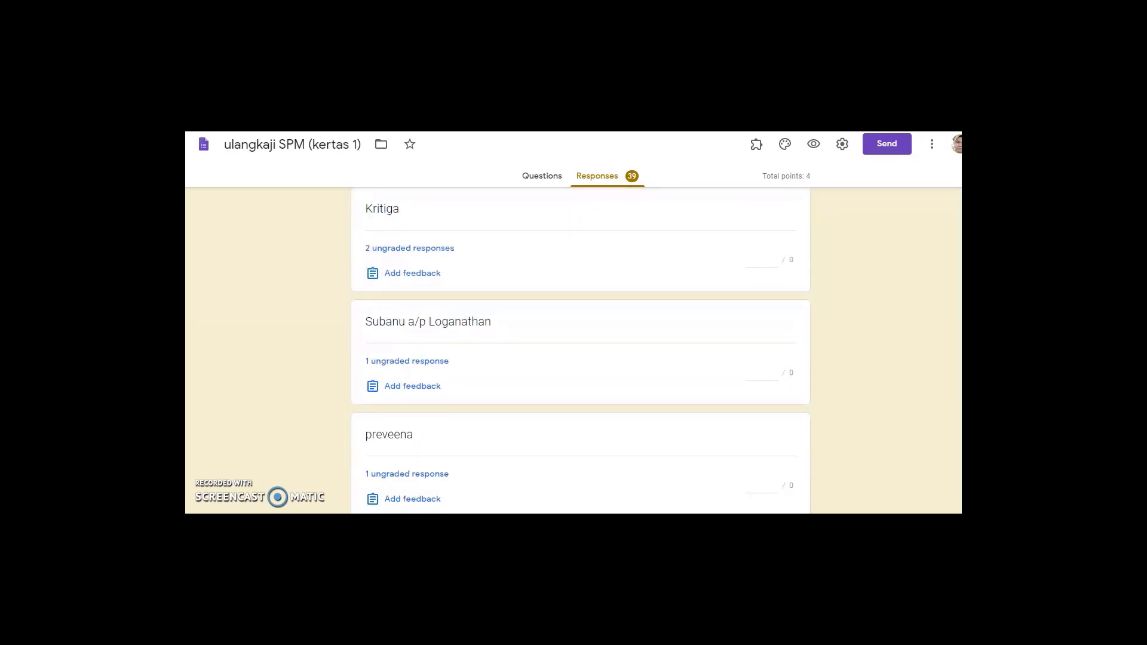
{"action": "scroll", "coordinate": [580, 351], "scroll_direction": "down", "scroll_amount": 4}
{"action": "scroll", "coordinate": [580, 353], "scroll_direction": "down", "scroll_amount": 10}
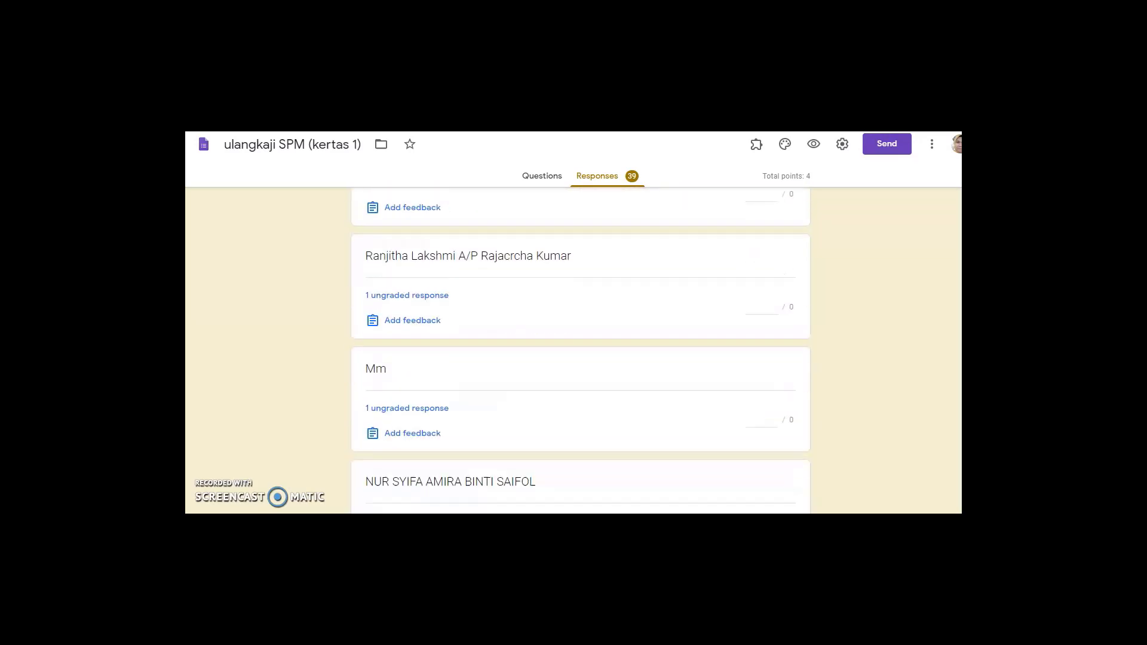
{"action": "scroll", "coordinate": [580, 350], "scroll_direction": "down", "scroll_amount": 15}
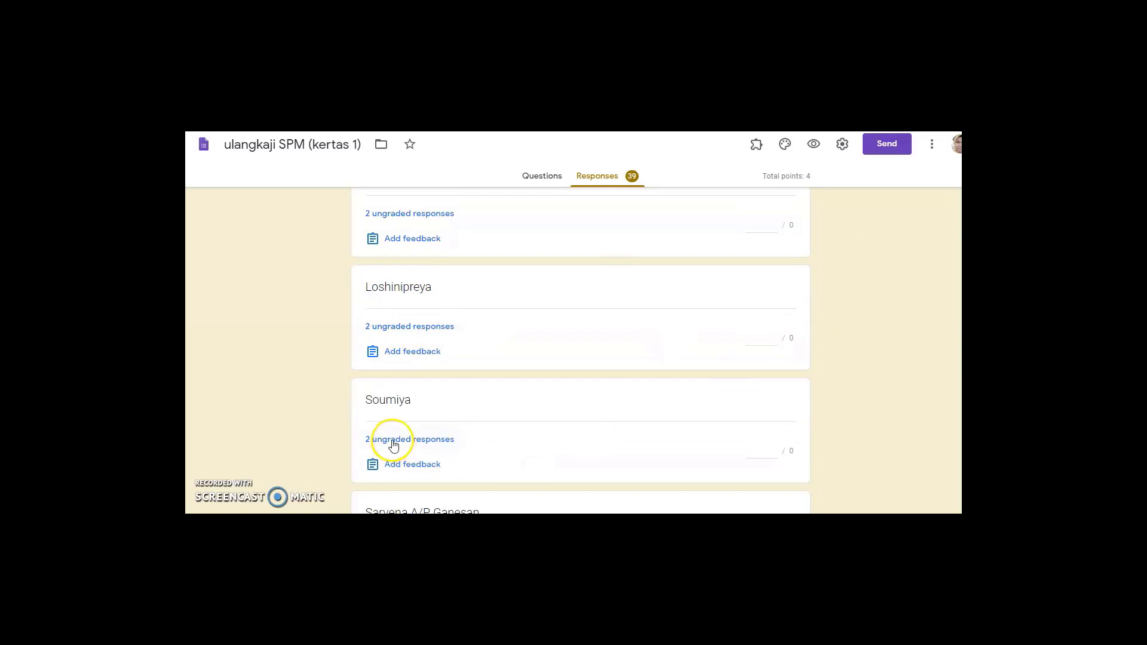
{"action": "scroll", "coordinate": [929, 263], "scroll_direction": "down", "scroll_amount": 4}
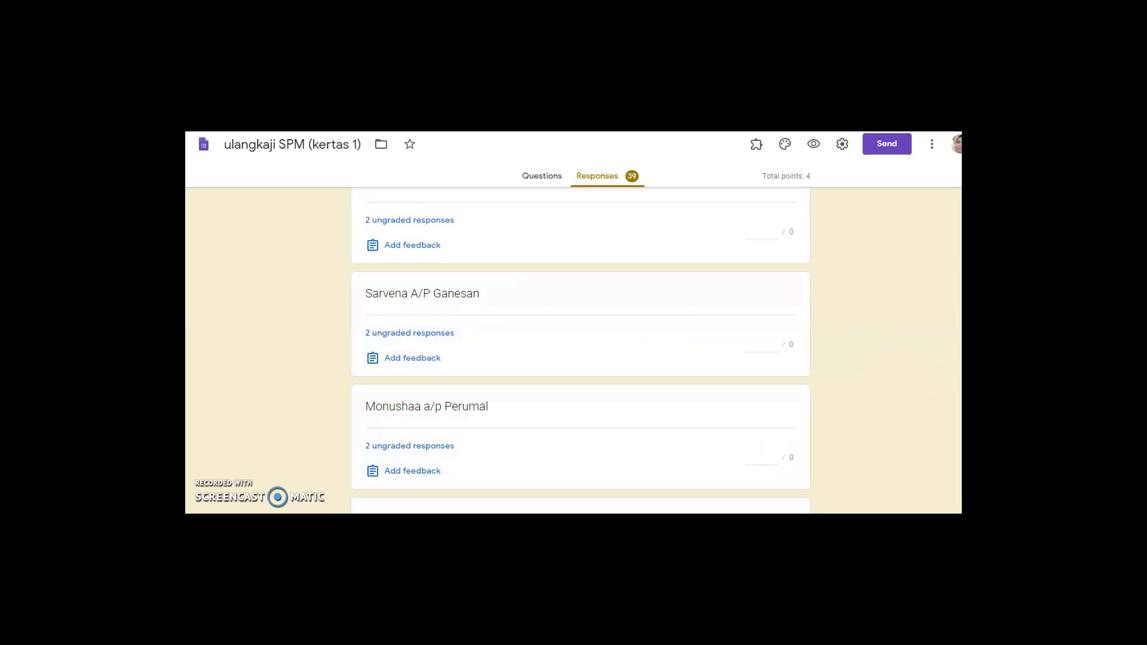
{"action": "scroll", "coordinate": [580, 350], "scroll_direction": "up", "scroll_amount": 5}
{"action": "scroll", "coordinate": [580, 353], "scroll_direction": "up", "scroll_amount": 4}
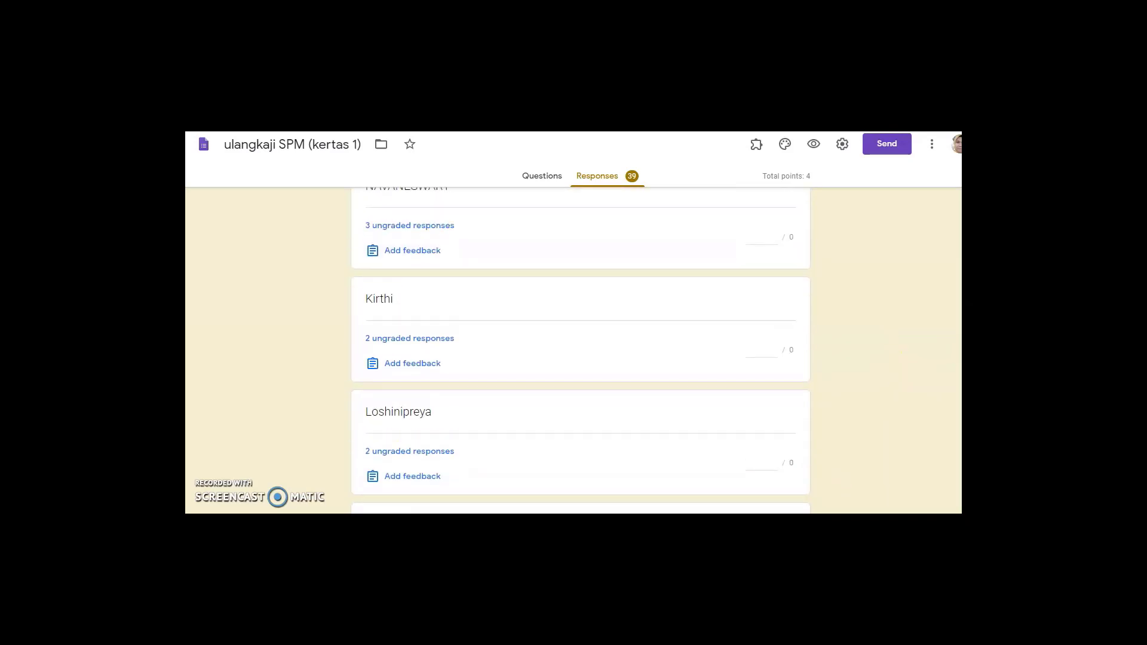
{"action": "scroll", "coordinate": [580, 353], "scroll_direction": "up", "scroll_amount": 1}
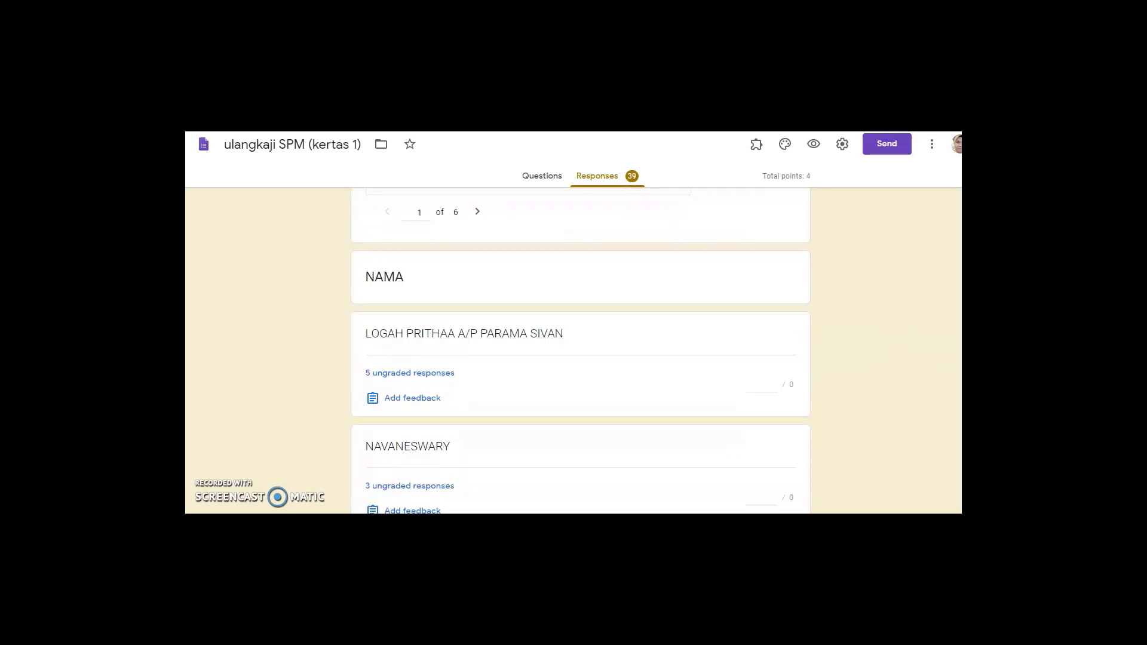
- Go through the whole list of NAMA answers again, examining each group's ungraded responses and score field, and return to the response overview
{"action": "scroll", "coordinate": [580, 352], "scroll_direction": "down", "scroll_amount": 4}
{"action": "scroll", "coordinate": [581, 353], "scroll_direction": "down", "scroll_amount": 9}
{"action": "scroll", "coordinate": [580, 353], "scroll_direction": "down", "scroll_amount": 8}
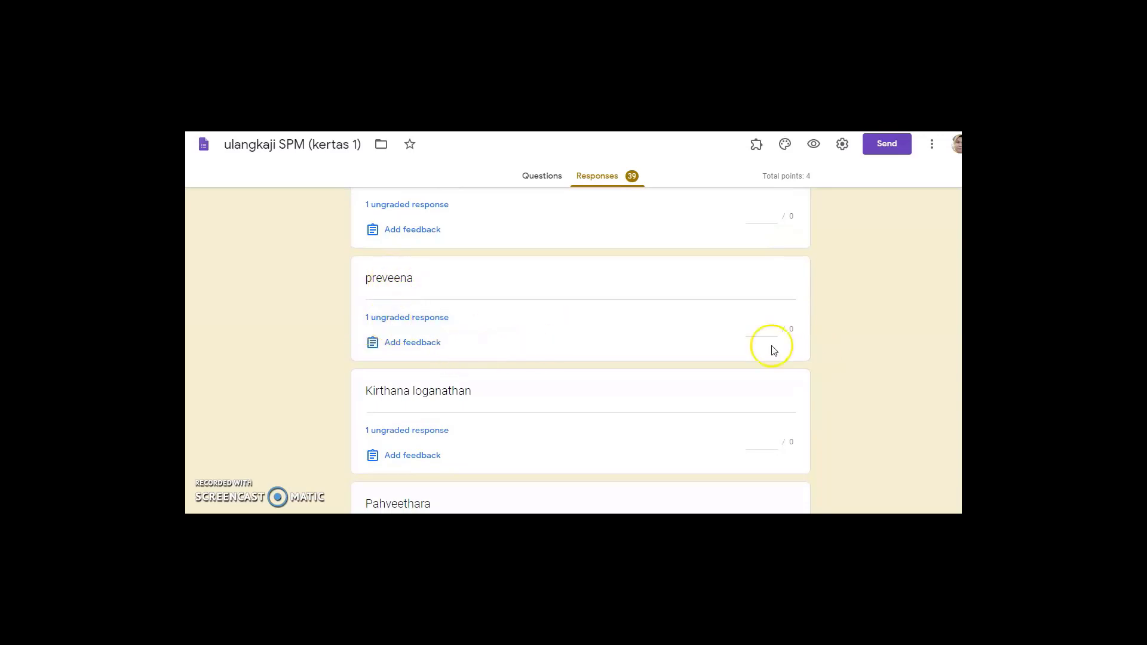
{"action": "scroll", "coordinate": [500, 350], "scroll_direction": "down", "scroll_amount": 1}
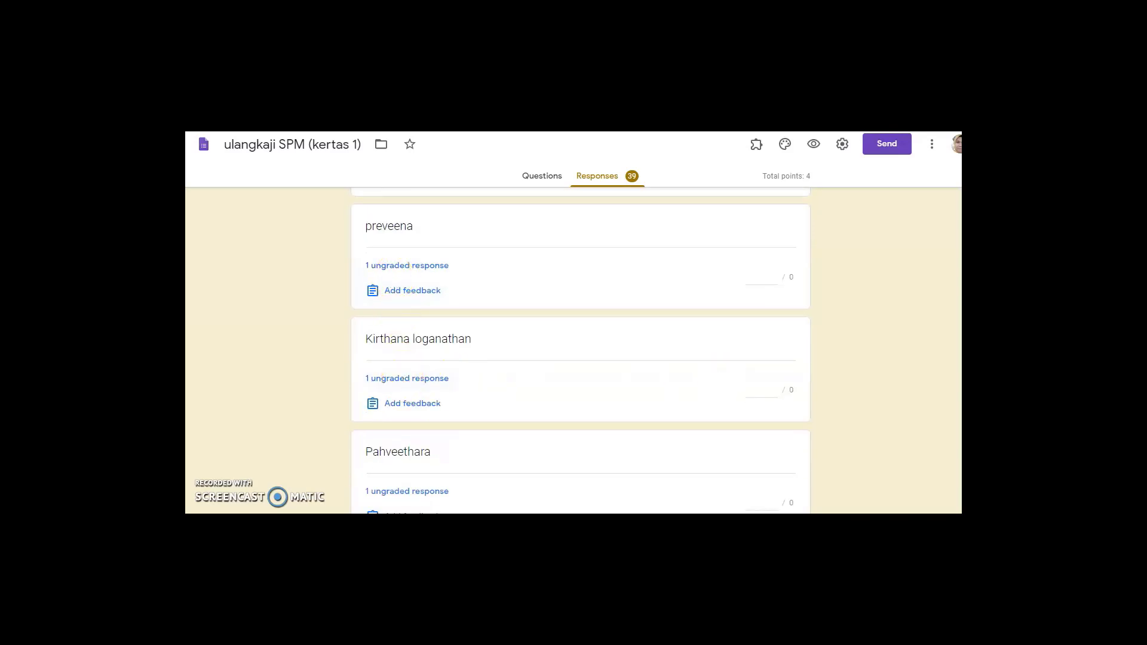
{"action": "scroll", "coordinate": [500, 350], "scroll_direction": "down", "scroll_amount": 9}
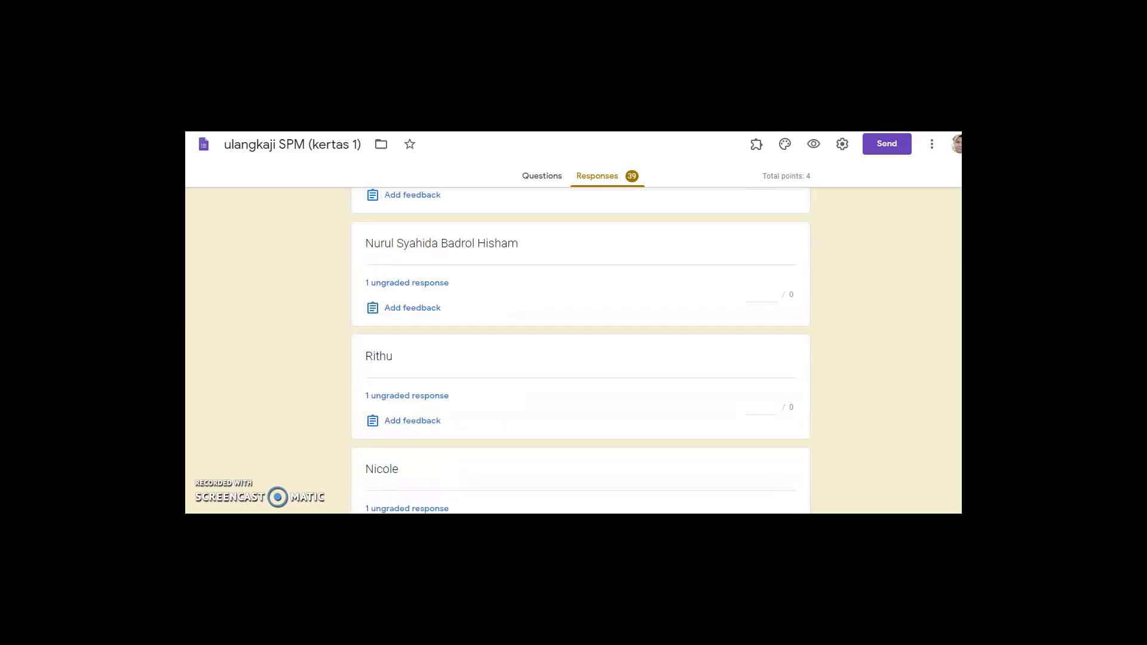
{"action": "scroll", "coordinate": [580, 352], "scroll_direction": "down", "scroll_amount": 10}
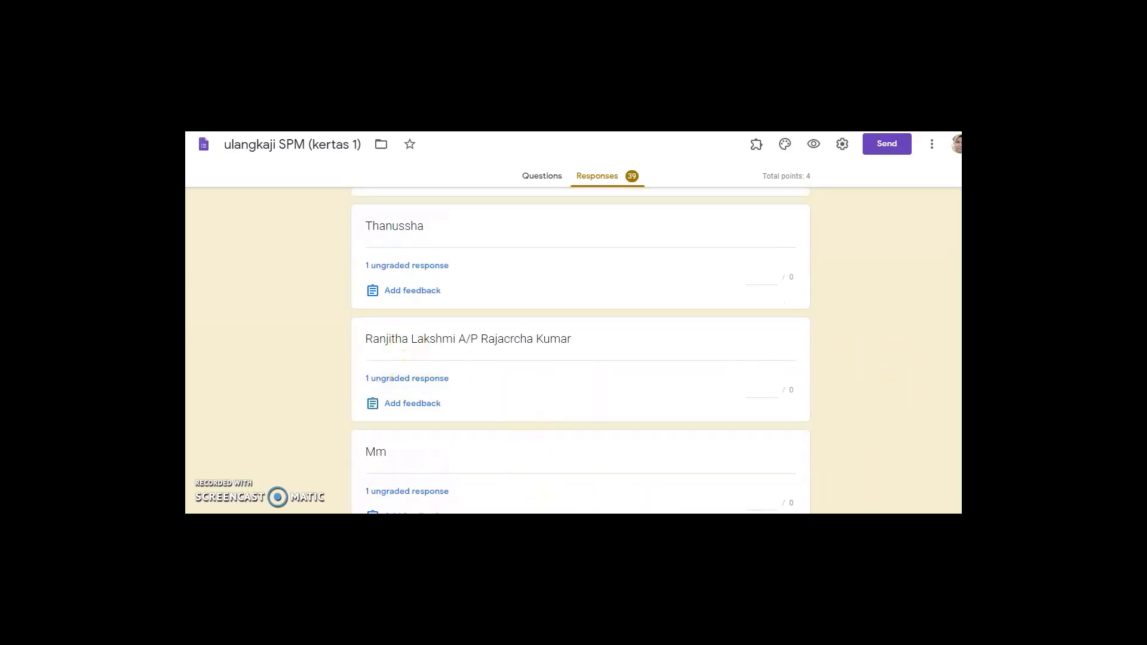
{"action": "scroll", "coordinate": [890, 379], "scroll_direction": "down", "scroll_amount": 6}
{"action": "scroll", "coordinate": [581, 352], "scroll_direction": "up", "scroll_amount": 20}
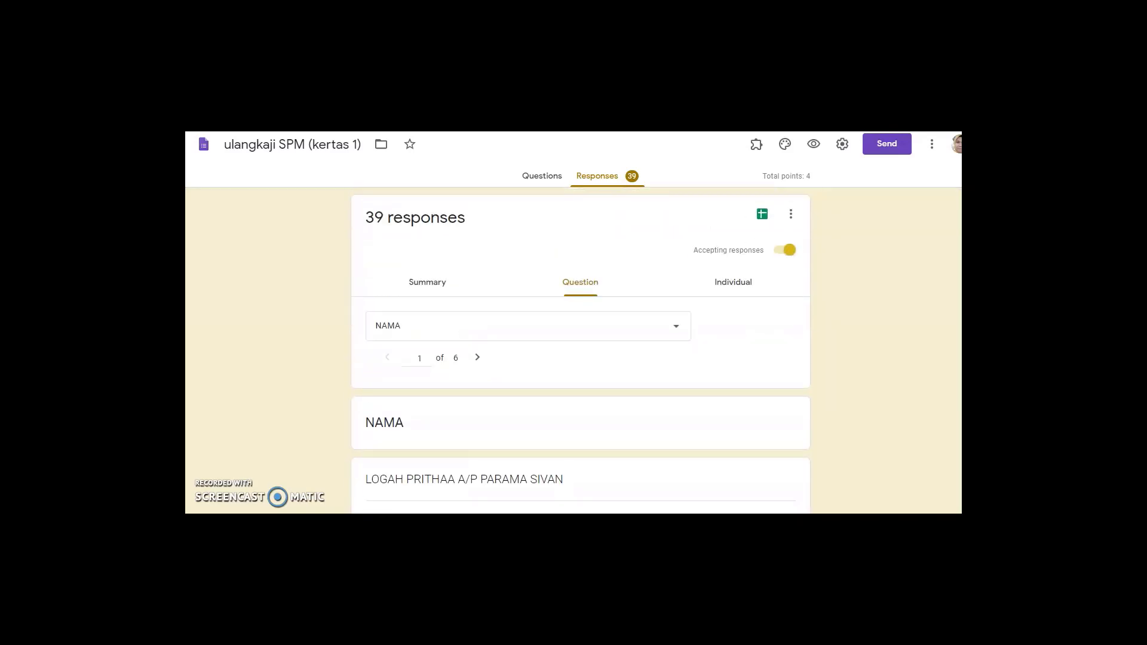
{"action": "scroll", "coordinate": [581, 352], "scroll_direction": "down", "scroll_amount": 2}
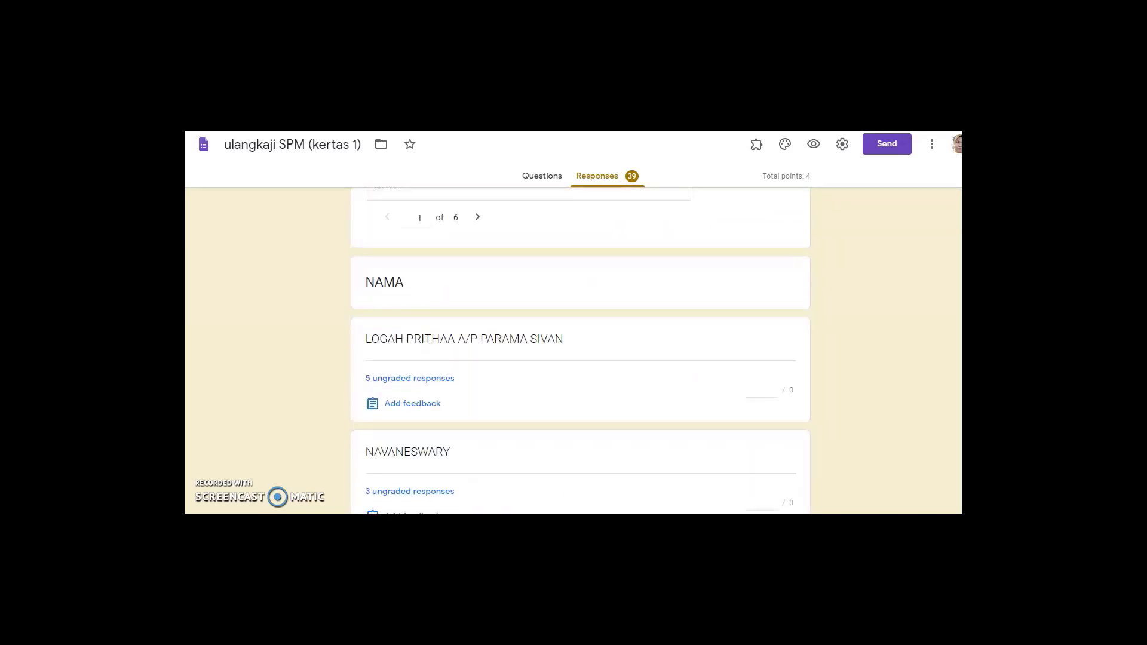
{"action": "scroll", "coordinate": [580, 352], "scroll_direction": "up", "scroll_amount": 2}
- Return to the form's questions and review both sections, from the NAMA and KELAS fields through quiz questions 1 to 4
{"action": "left_click", "coordinate": [550, 189]}
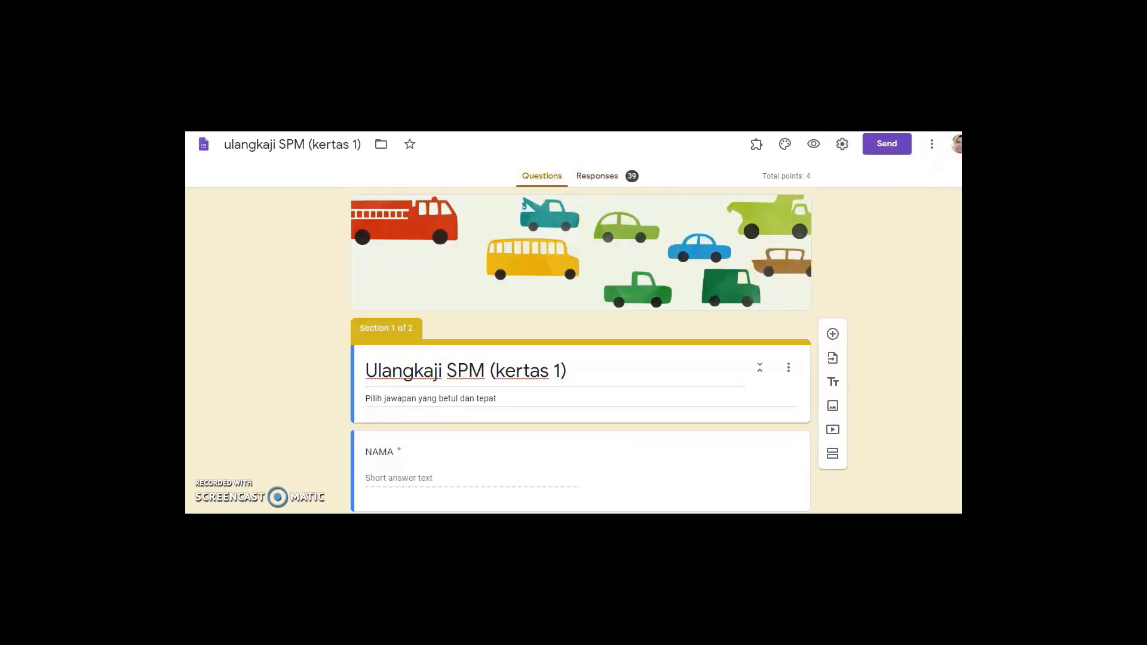
{"action": "scroll", "coordinate": [580, 352], "scroll_direction": "down", "scroll_amount": 5}
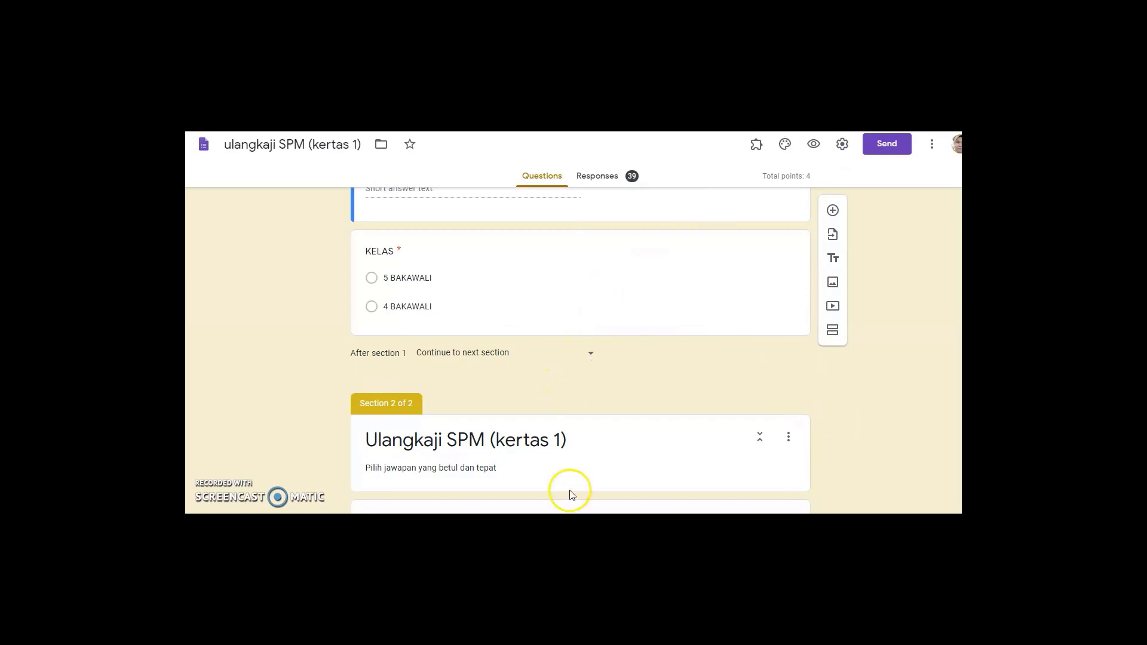
{"action": "scroll", "coordinate": [576, 367], "scroll_direction": "down", "scroll_amount": 6}
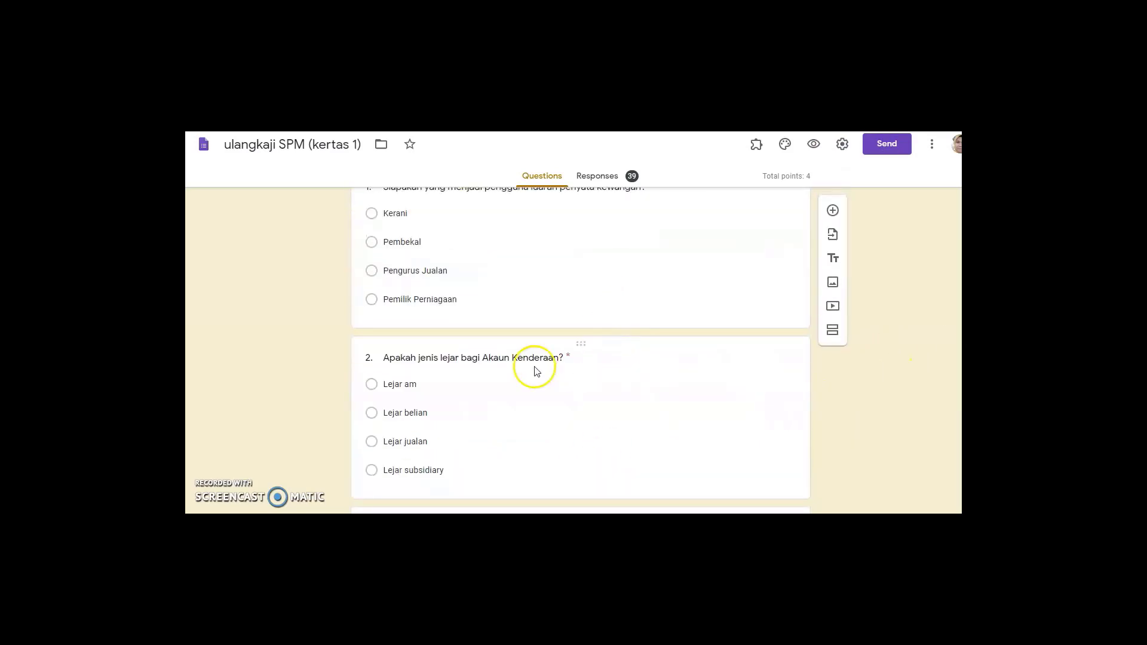
{"action": "left_click", "coordinate": [833, 210]}
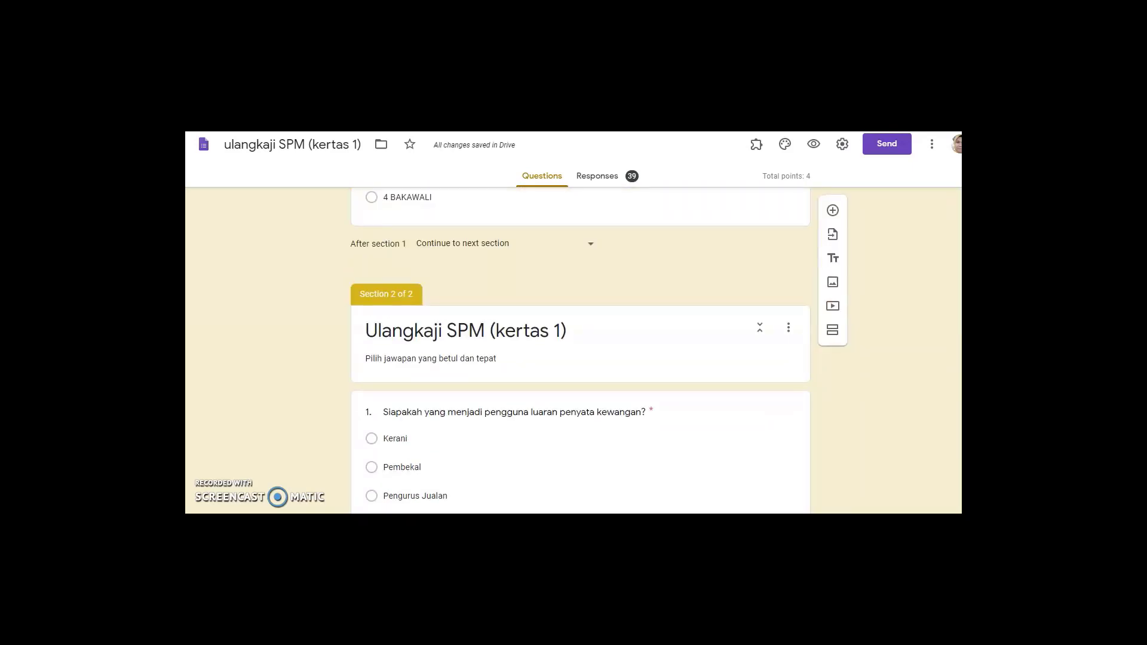
{"action": "scroll", "coordinate": [580, 353], "scroll_direction": "down", "scroll_amount": 1}
{"action": "scroll", "coordinate": [579, 352], "scroll_direction": "up", "scroll_amount": 2}
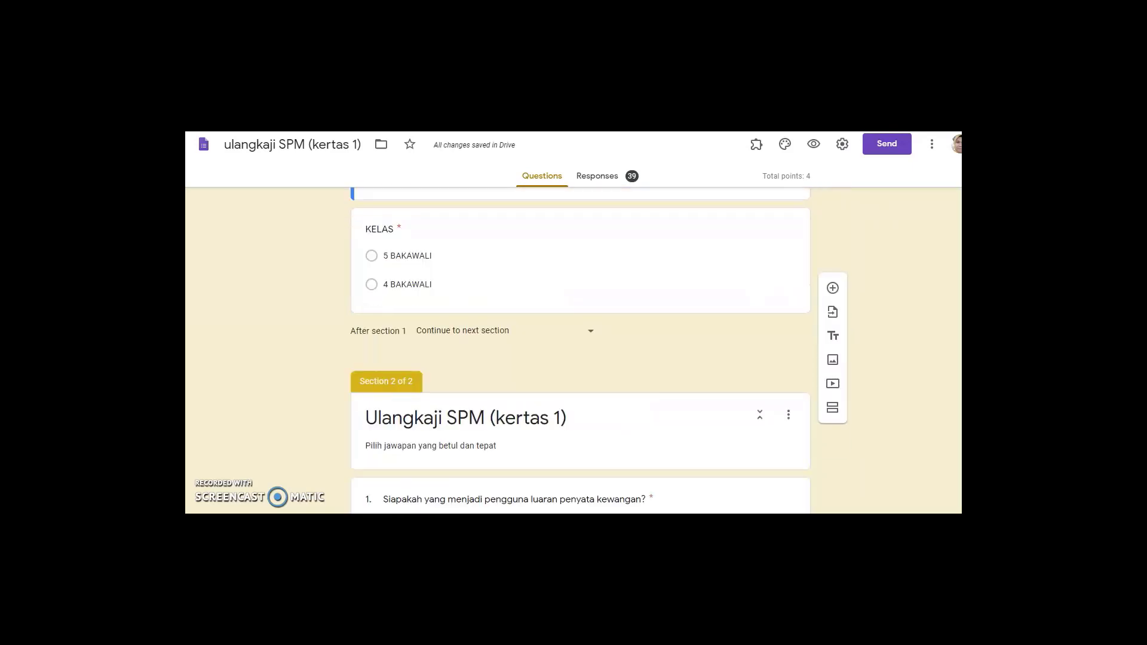
{"action": "scroll", "coordinate": [580, 352], "scroll_direction": "down", "scroll_amount": 5}
{"action": "scroll", "coordinate": [840, 308], "scroll_direction": "down", "scroll_amount": 5}
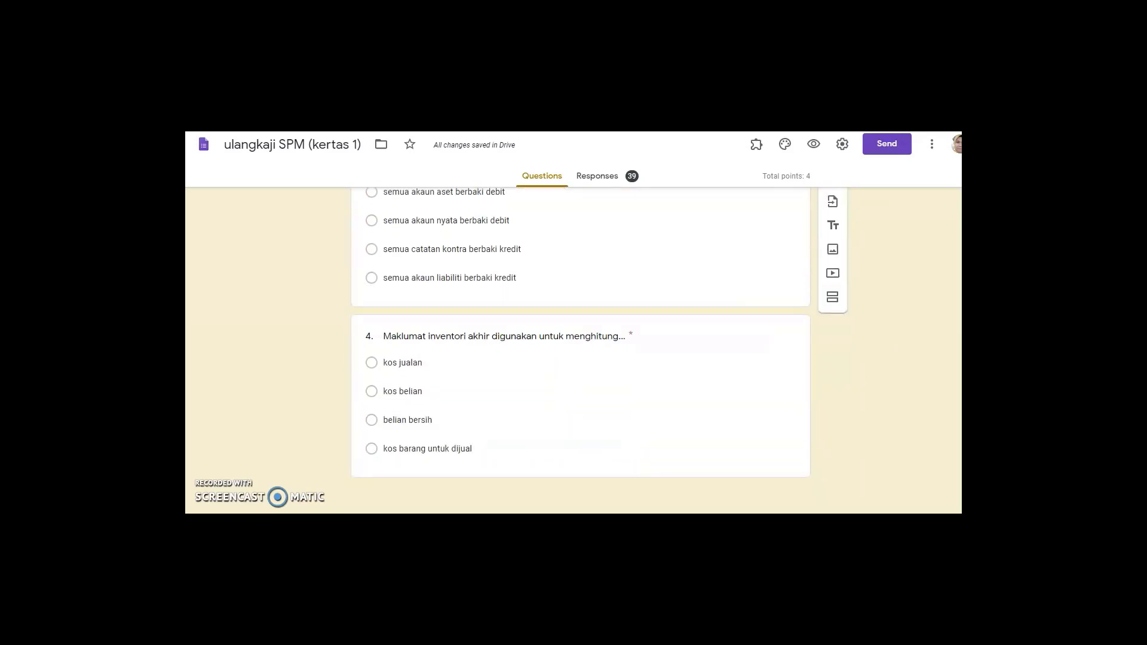